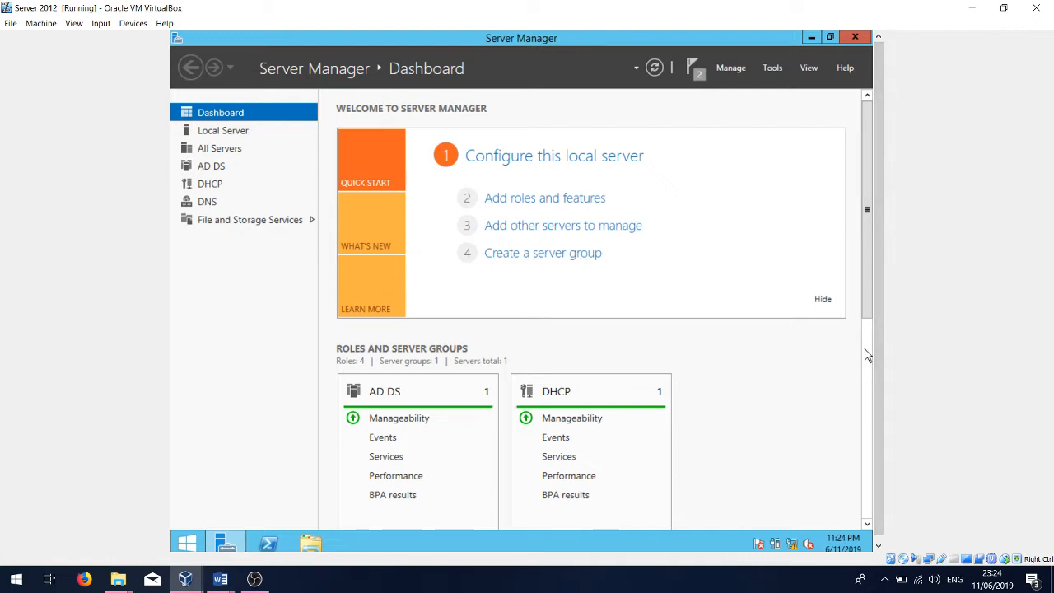
Switch to the Document1 Word file and review the DHCP scope configuration list, especially the scope name and description
left_click(220, 579)
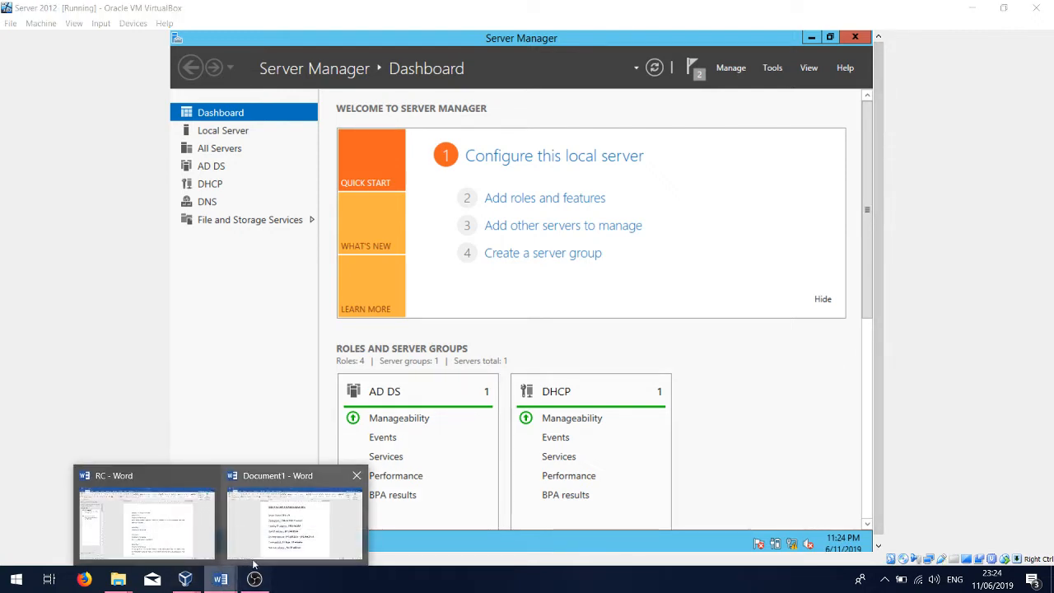
left_click(282, 544)
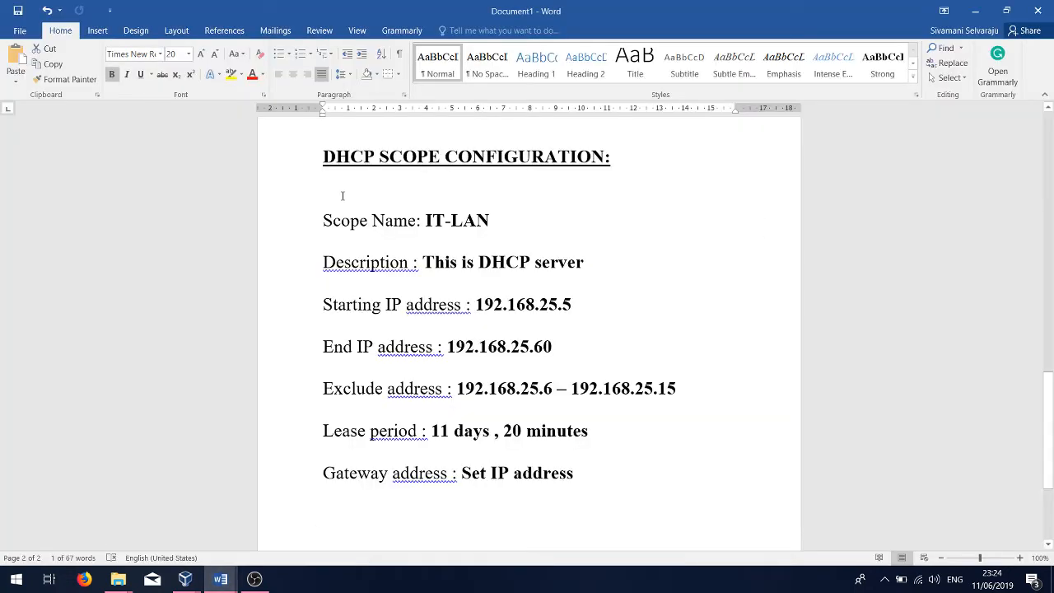
left_click_drag(322, 216, 640, 476)
left_click(746, 313)
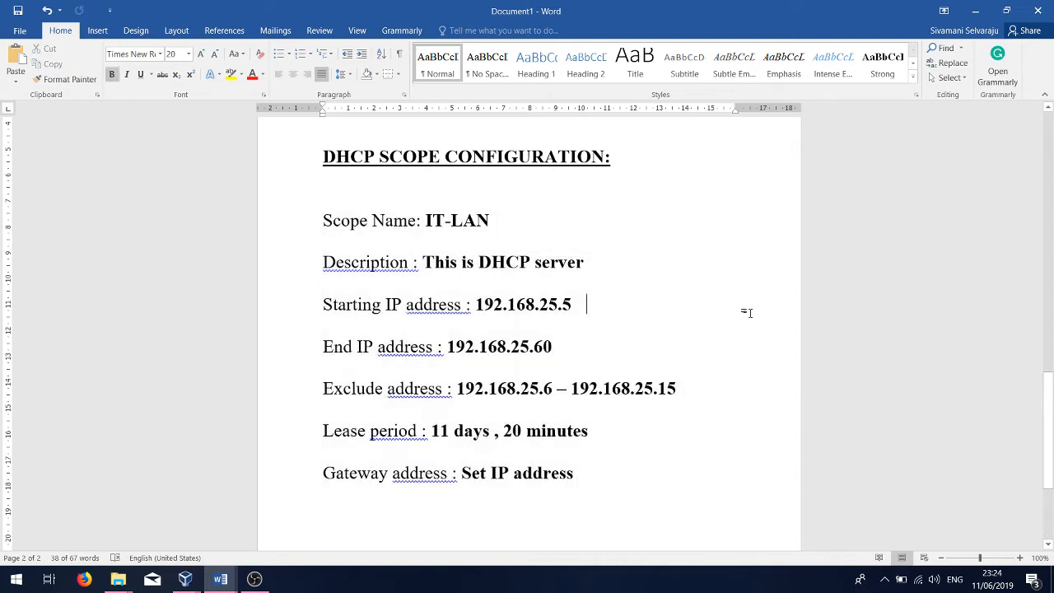
left_click_drag(320, 217, 614, 485)
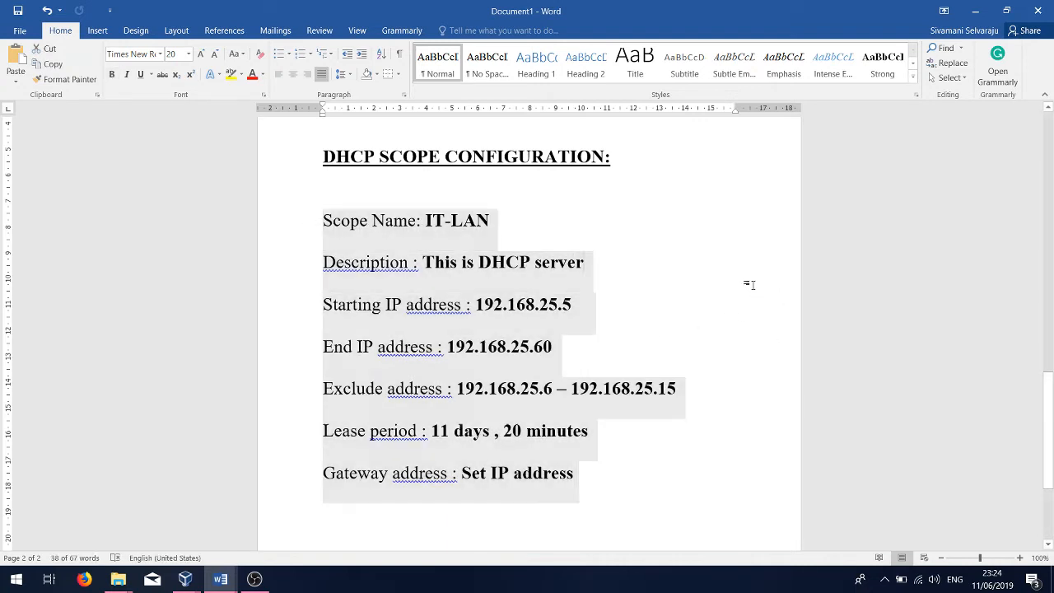
left_click(750, 284)
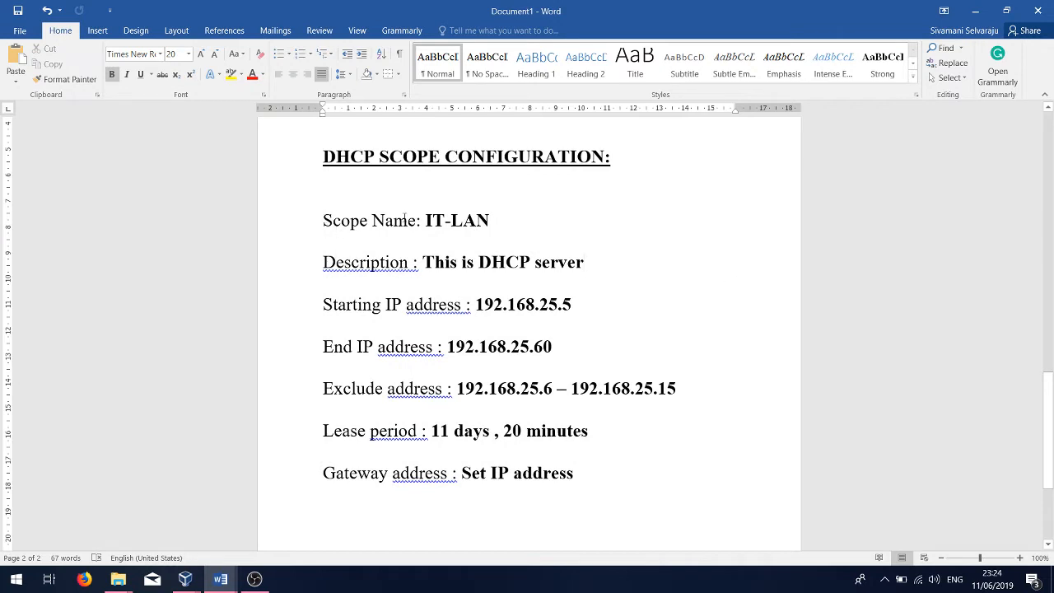
left_click_drag(425, 221, 515, 223)
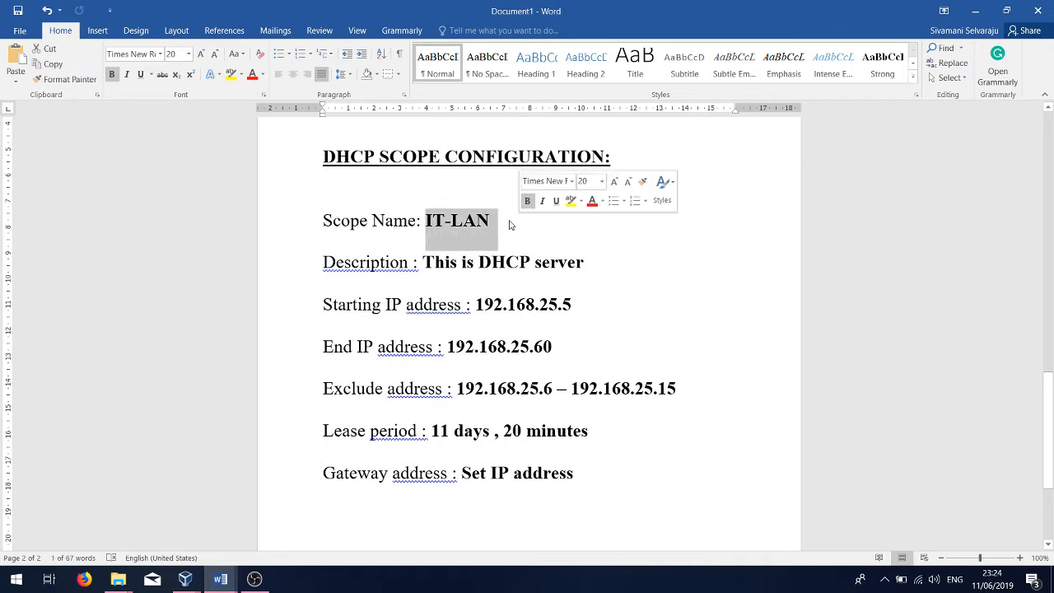
left_click_drag(422, 262, 635, 273)
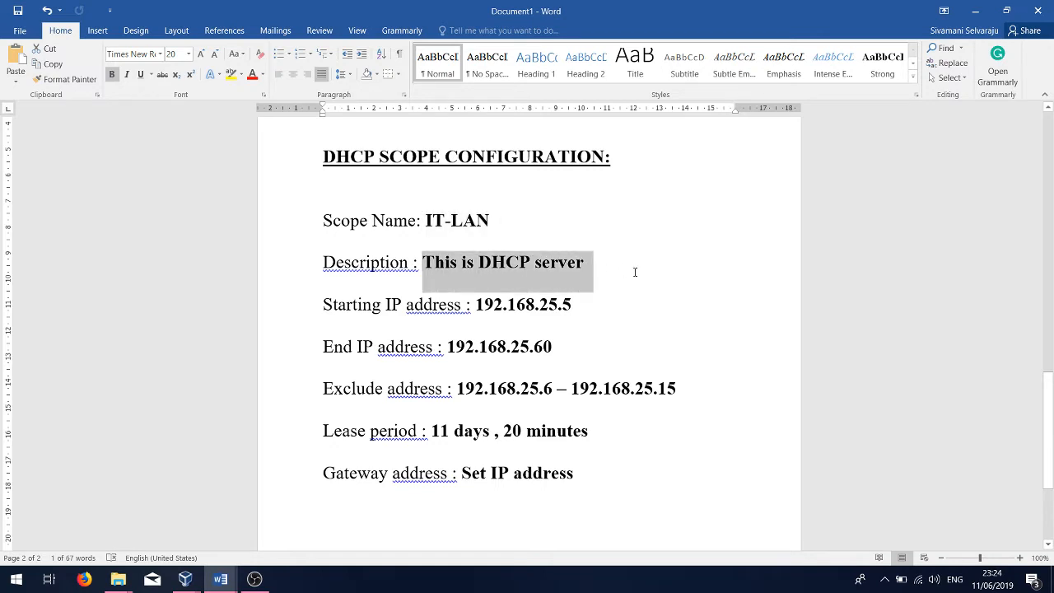
left_click(641, 308)
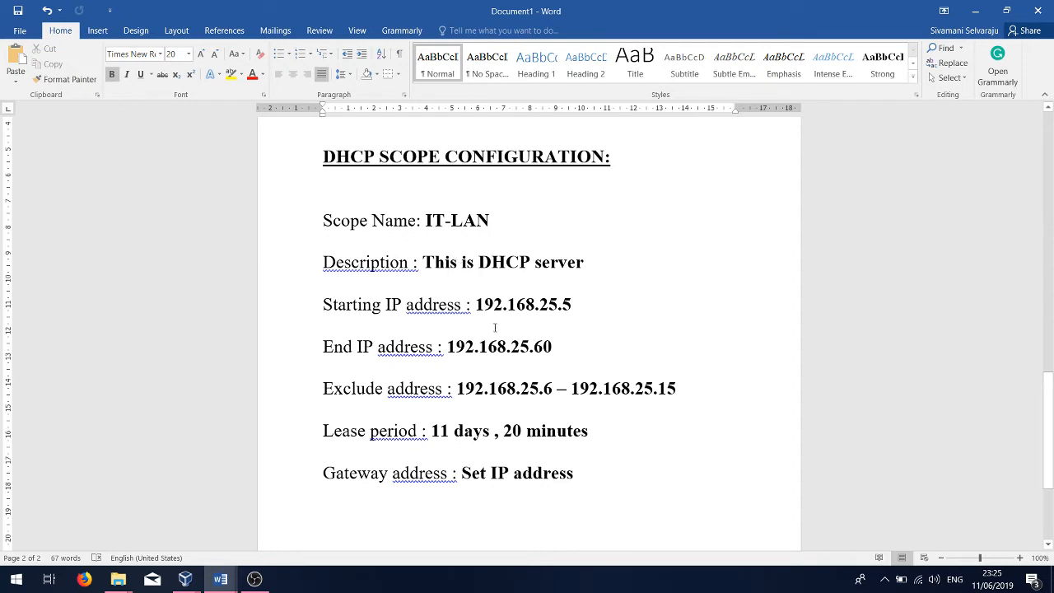
Examine the starting and end IP addresses in the scope plan and compare them with the excluded addresses
left_click_drag(321, 305, 569, 347)
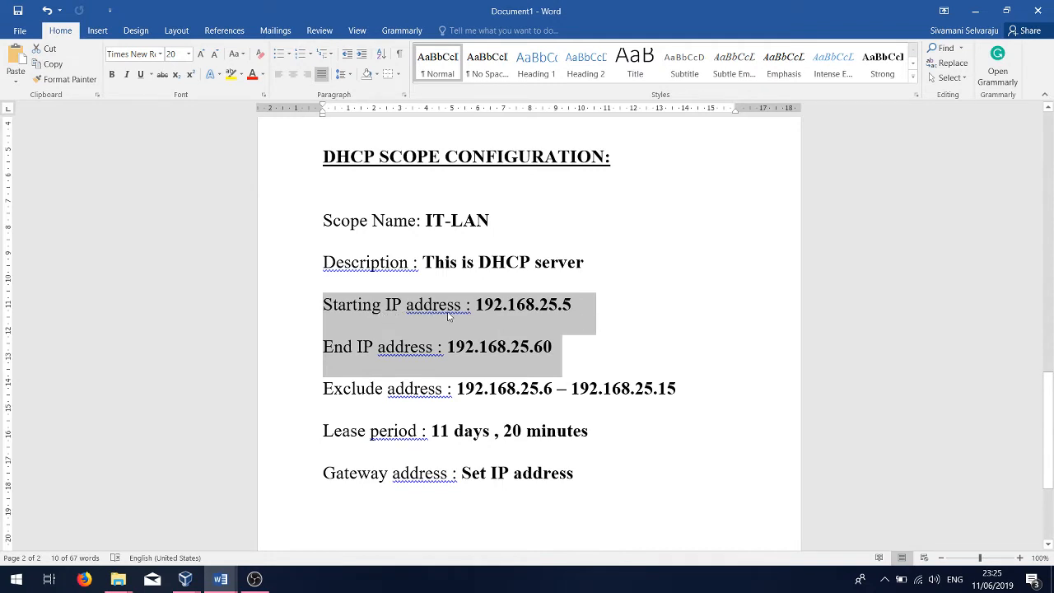
left_click(518, 353)
left_click_drag(512, 347, 568, 347)
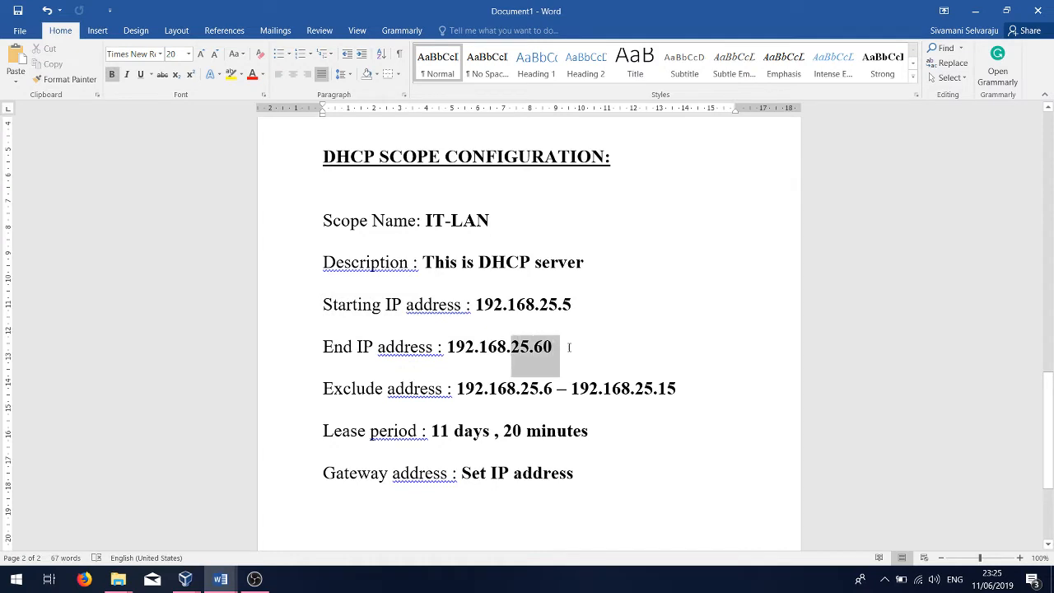
left_click(529, 390)
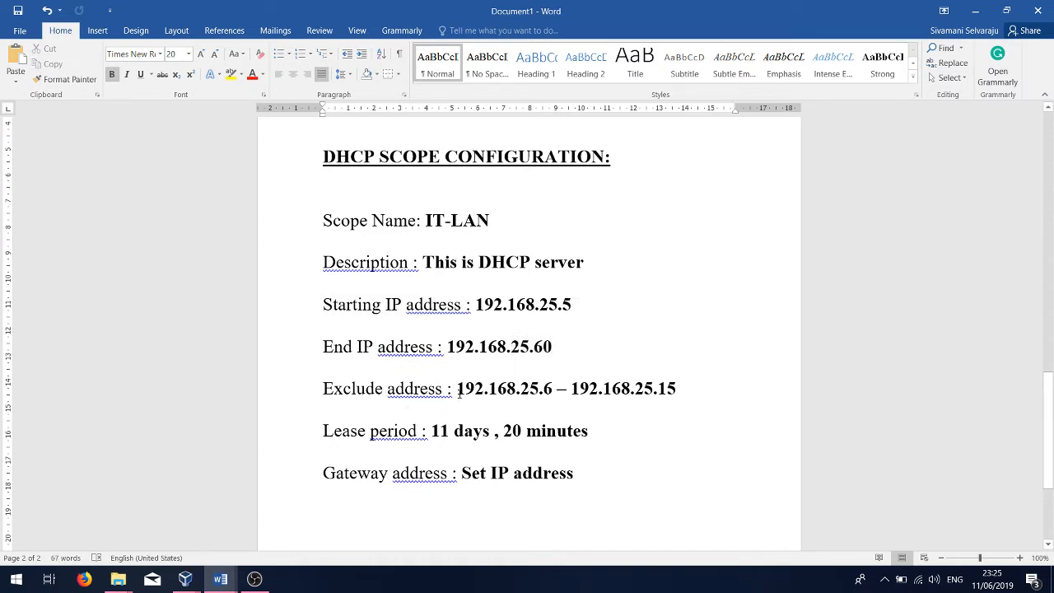
left_click_drag(457, 389, 690, 387)
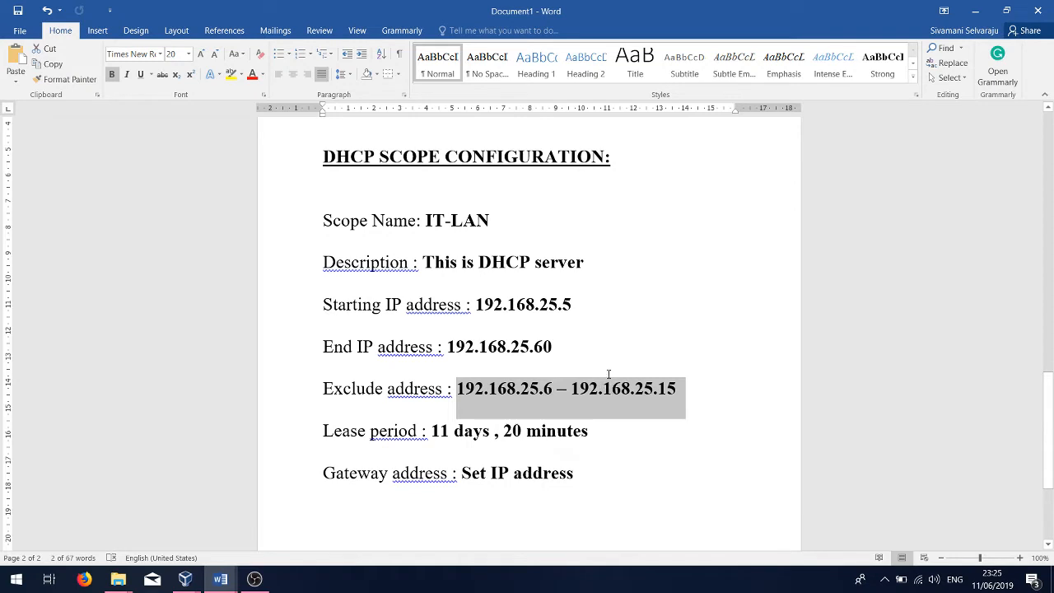
left_click(579, 305)
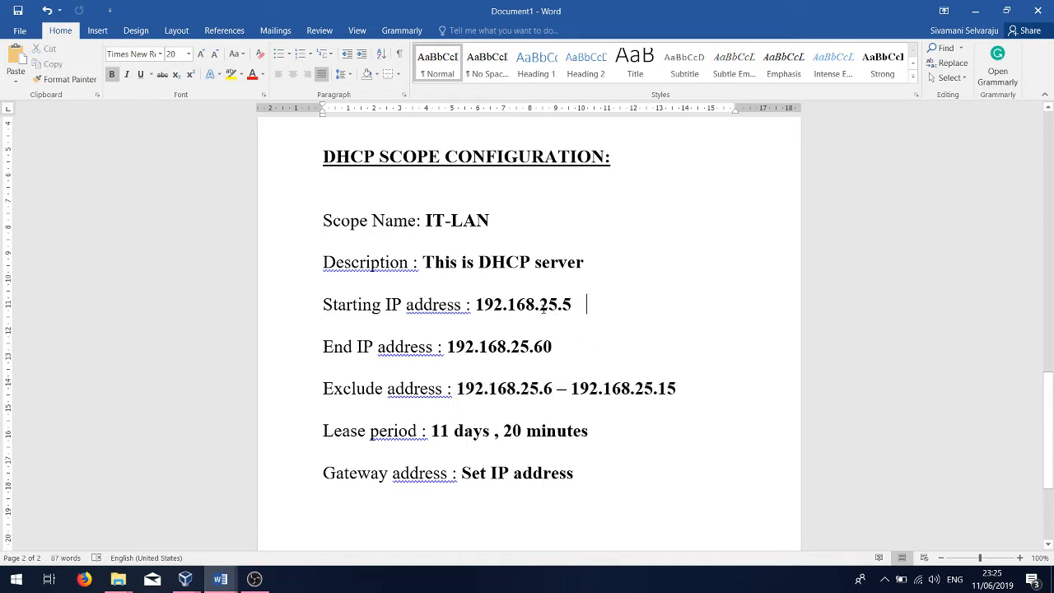
left_click_drag(558, 306, 572, 309)
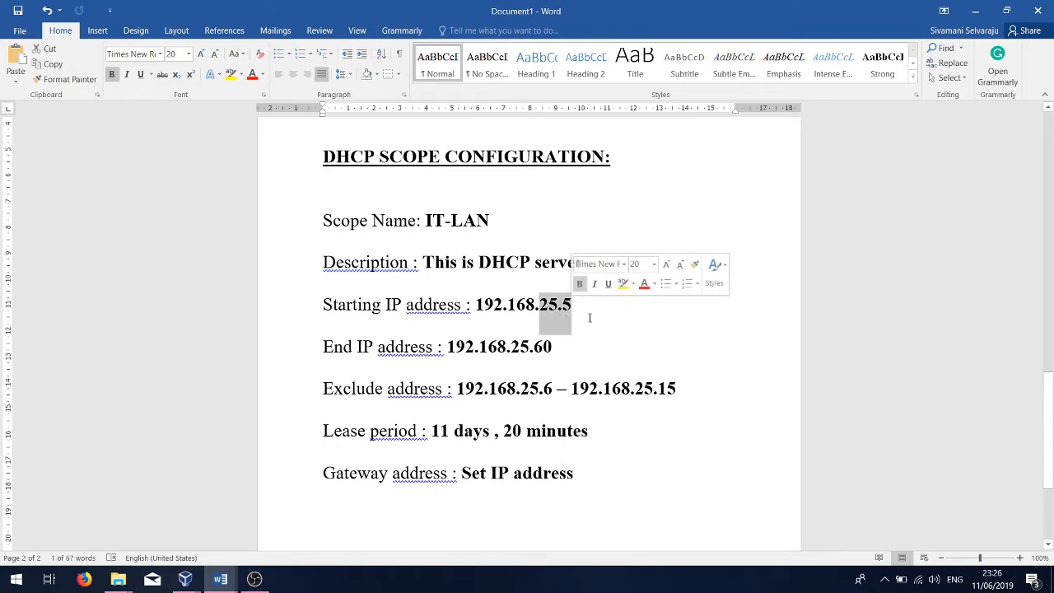
left_click_drag(531, 346, 553, 348)
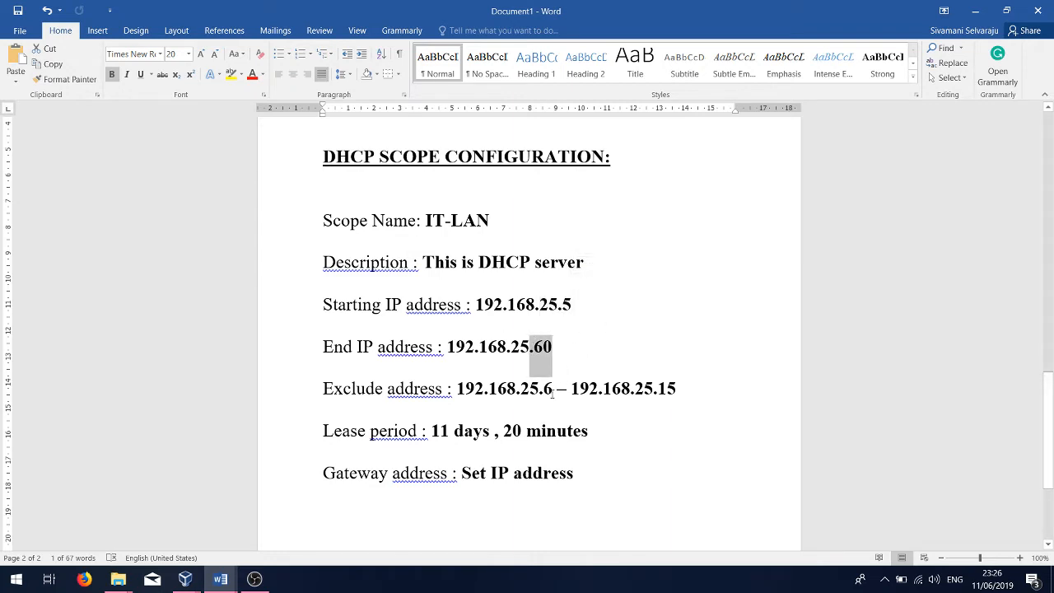
left_click_drag(521, 388, 684, 393)
left_click(631, 428)
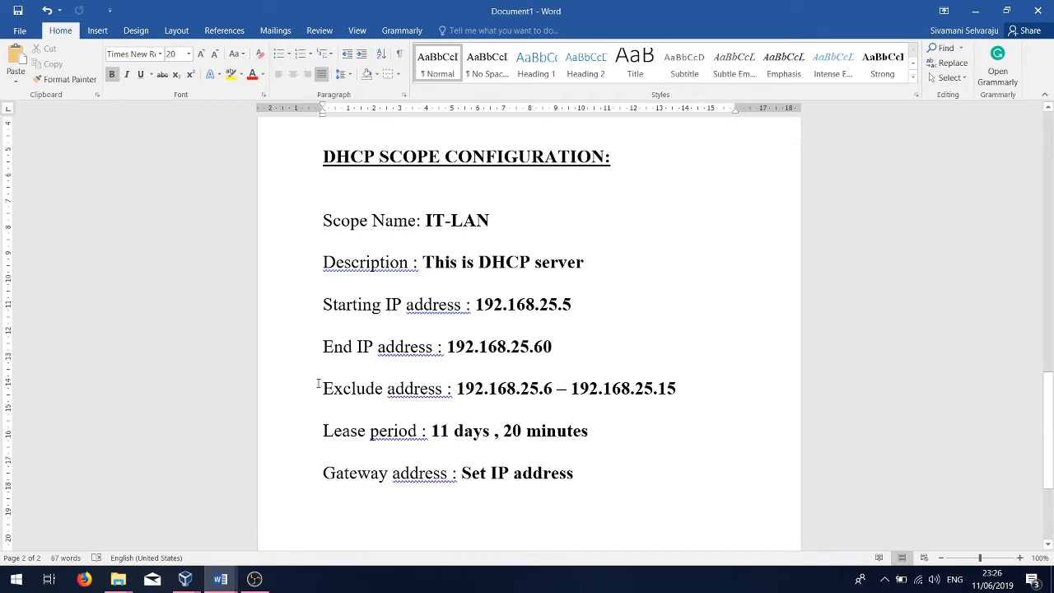
Review the exclude address line and the lease period line of the DHCP scope plan
left_click_drag(318, 383, 699, 395)
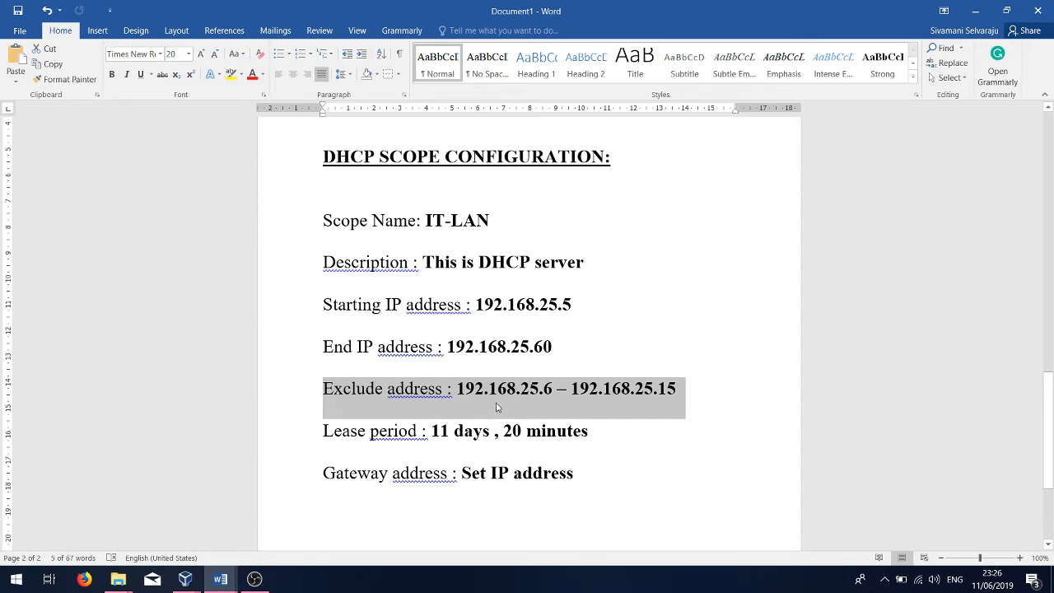
left_click(553, 392)
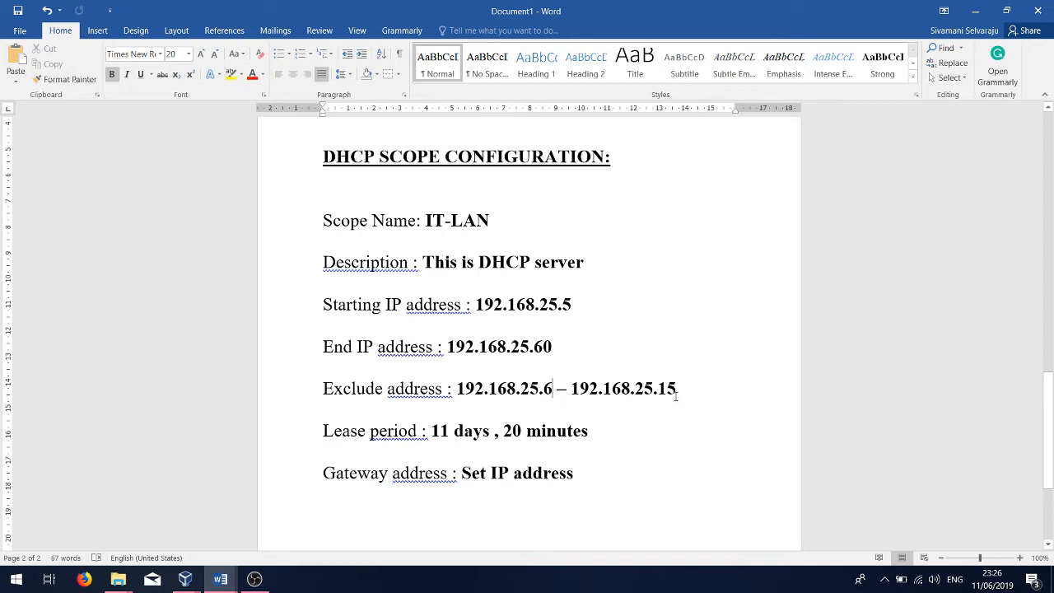
left_click_drag(323, 387, 680, 396)
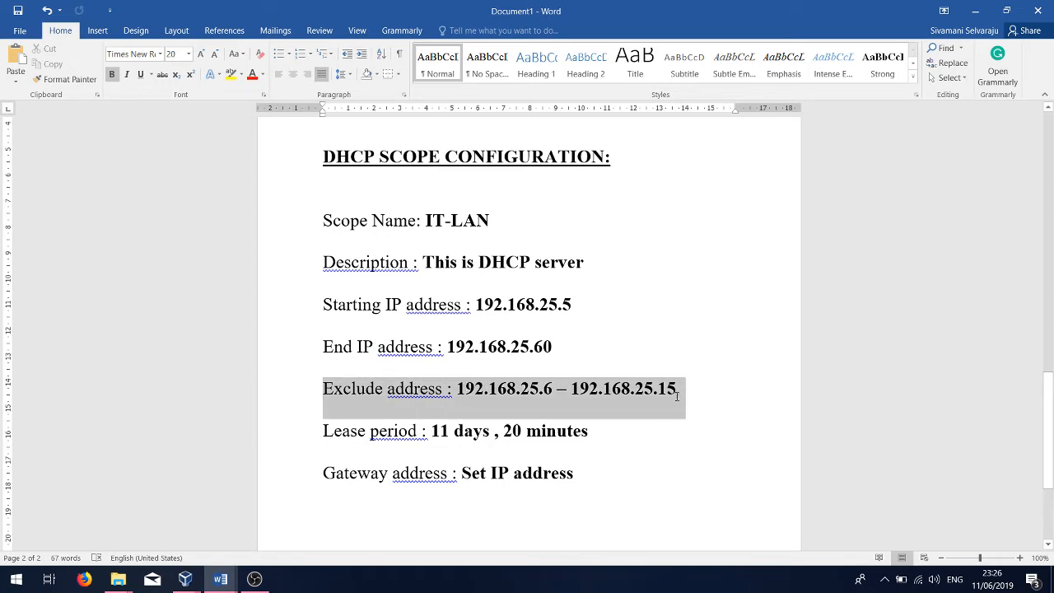
left_click(330, 391)
left_click_drag(328, 389, 680, 400)
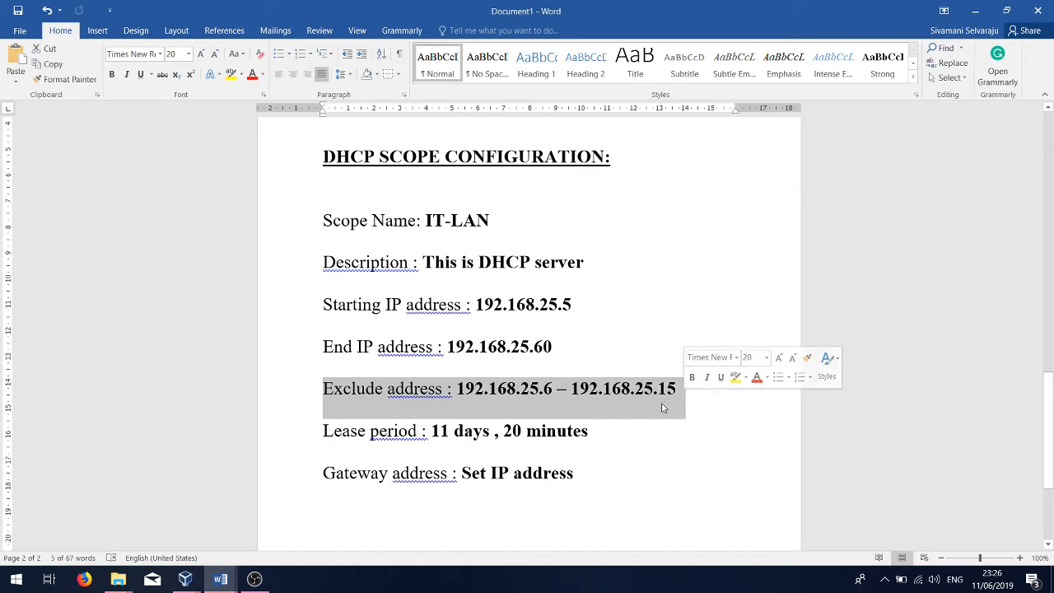
left_click(622, 393)
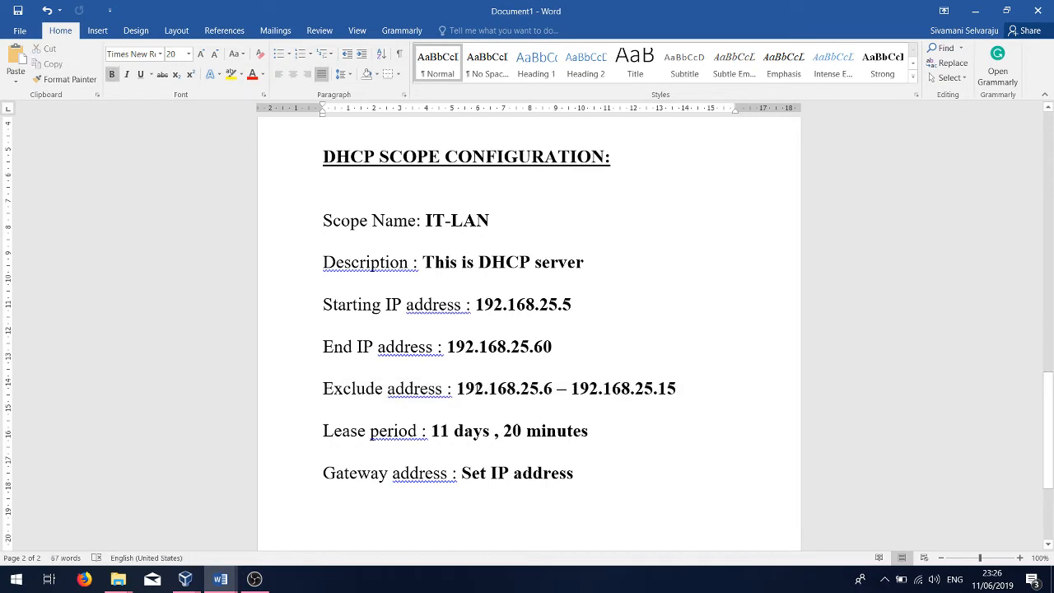
left_click_drag(458, 392, 684, 396)
key("Down")
left_click_drag(319, 387, 692, 408)
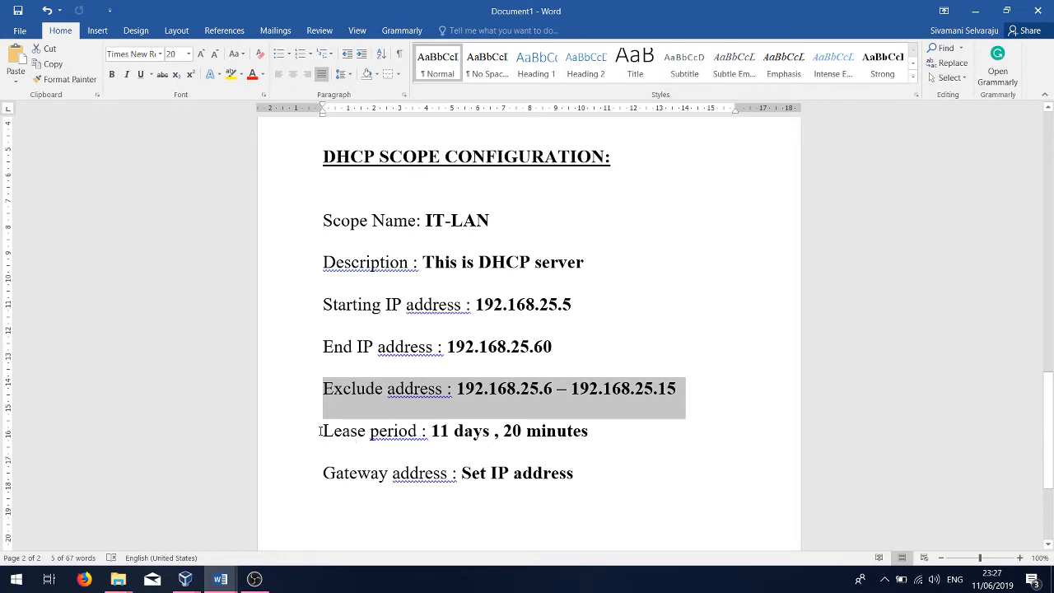
left_click_drag(321, 431, 605, 439)
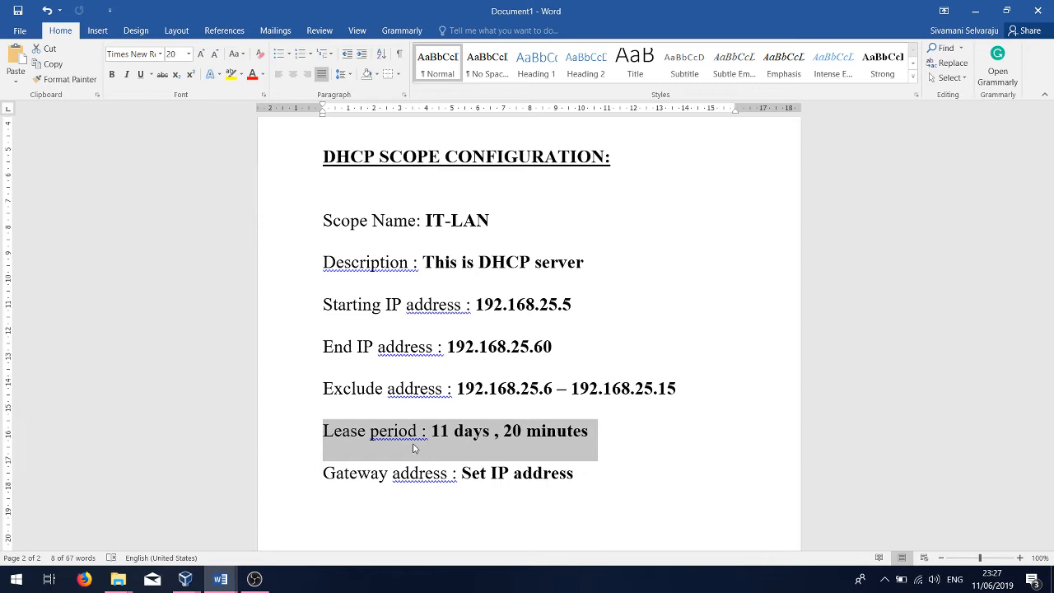
Extend the gateway address line in the document so it reads "Set IP address of the server"
left_click(391, 493)
left_click_drag(461, 473, 581, 436)
left_click(579, 476)
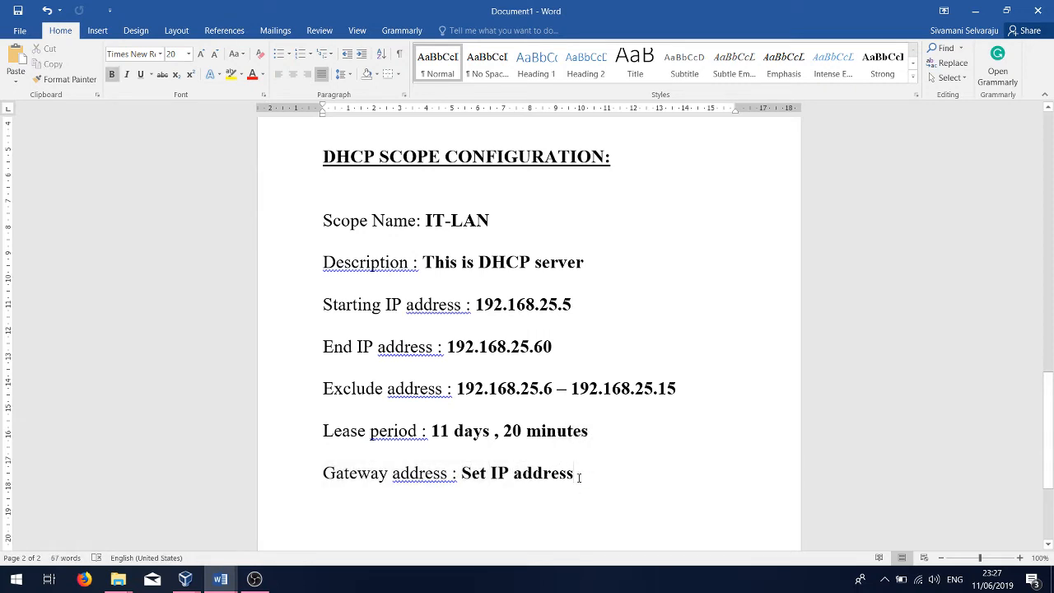
type("OF")
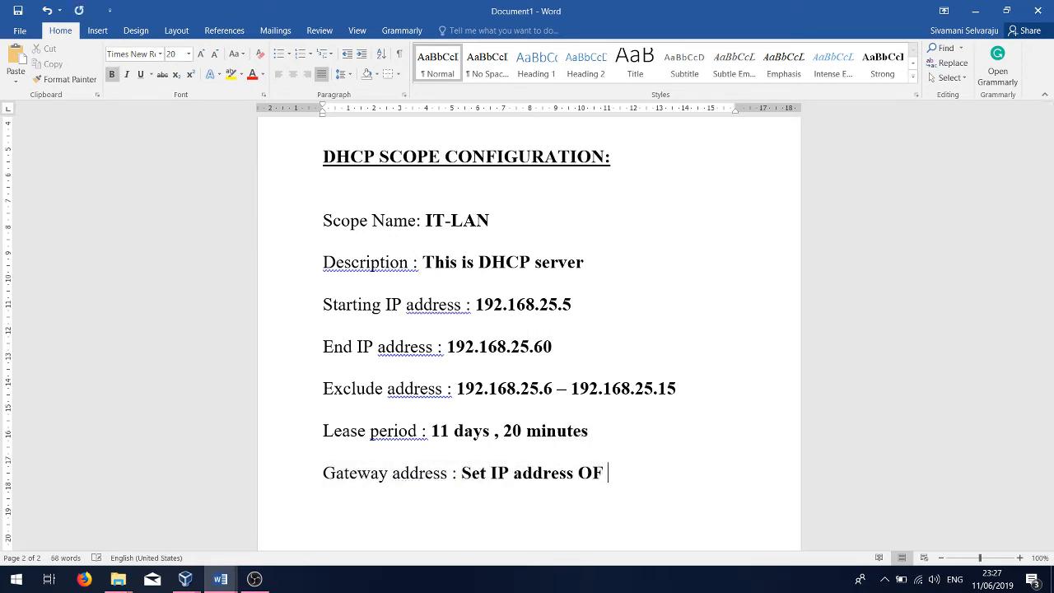
key("BackSpace")
key("BackSpace")
type("of the server")
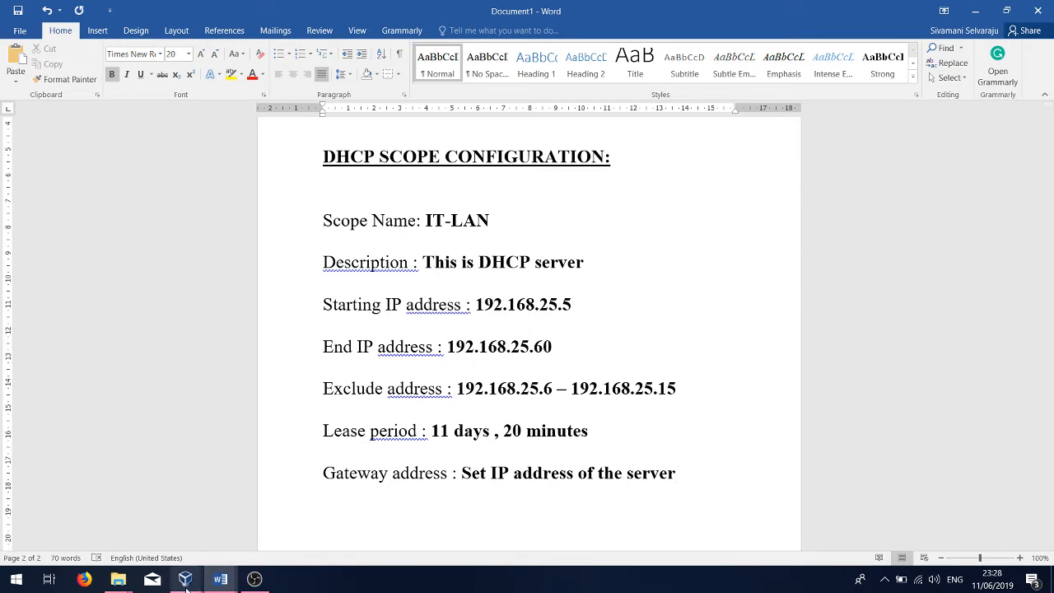
Switch to the Server 2012 virtual machine, open the DHCP management console, maximize it and widen its tree pane
left_click(222, 558)
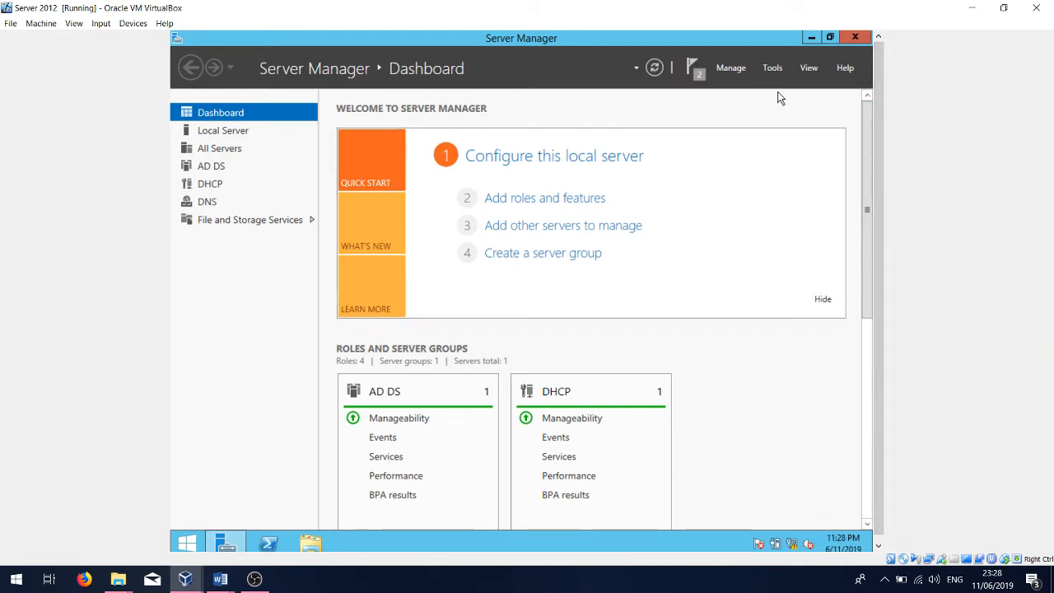
left_click(772, 69)
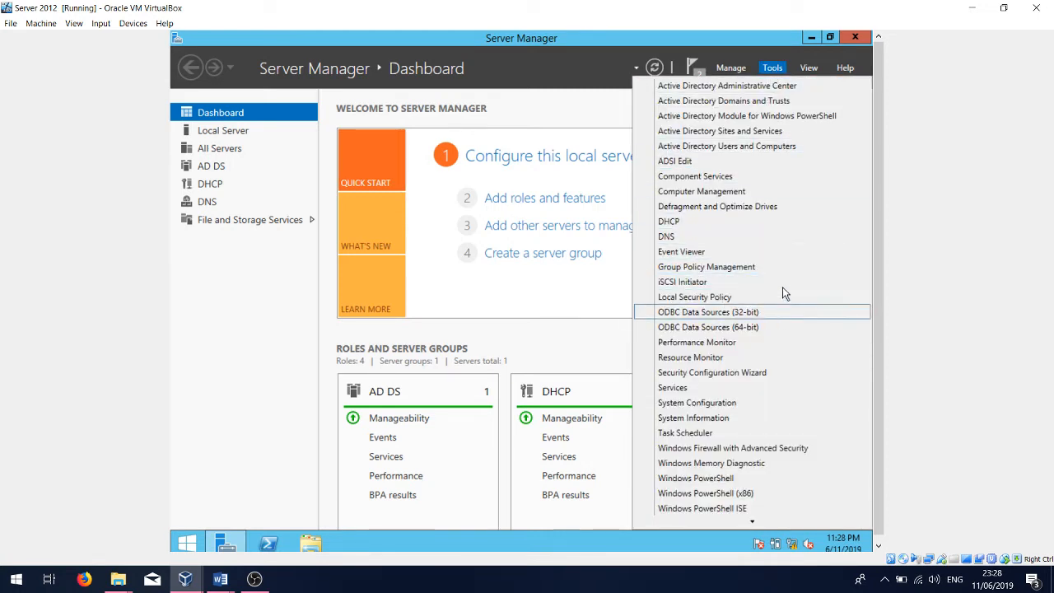
left_click(677, 225)
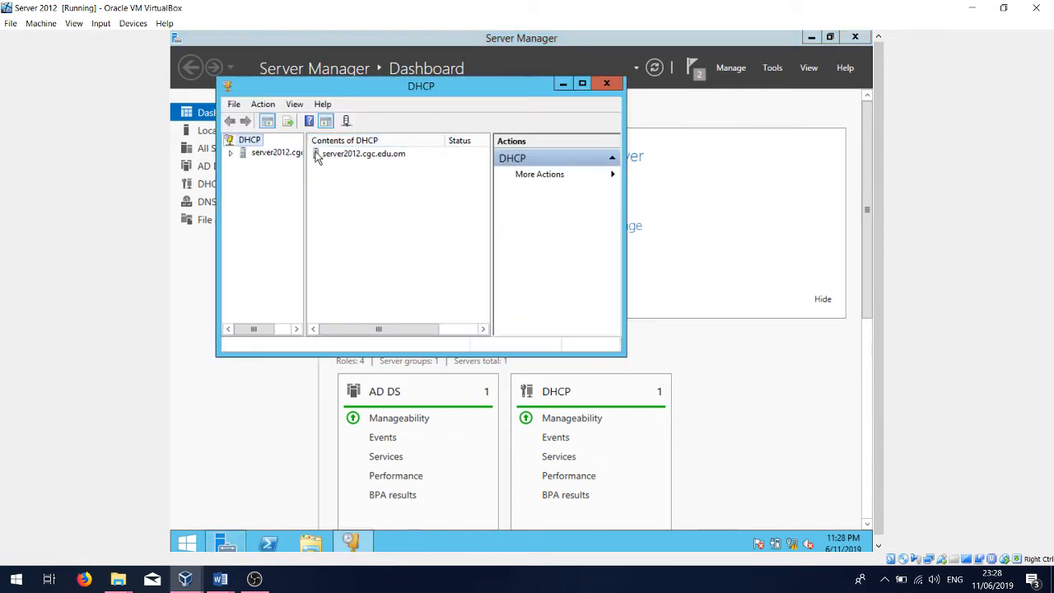
left_click(583, 84)
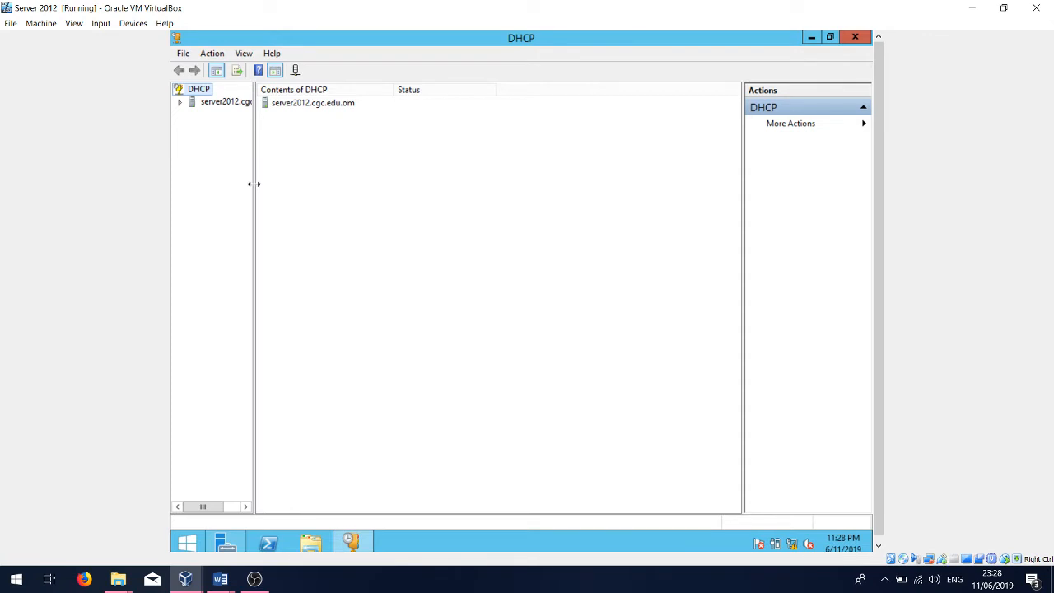
left_click_drag(254, 183, 397, 184)
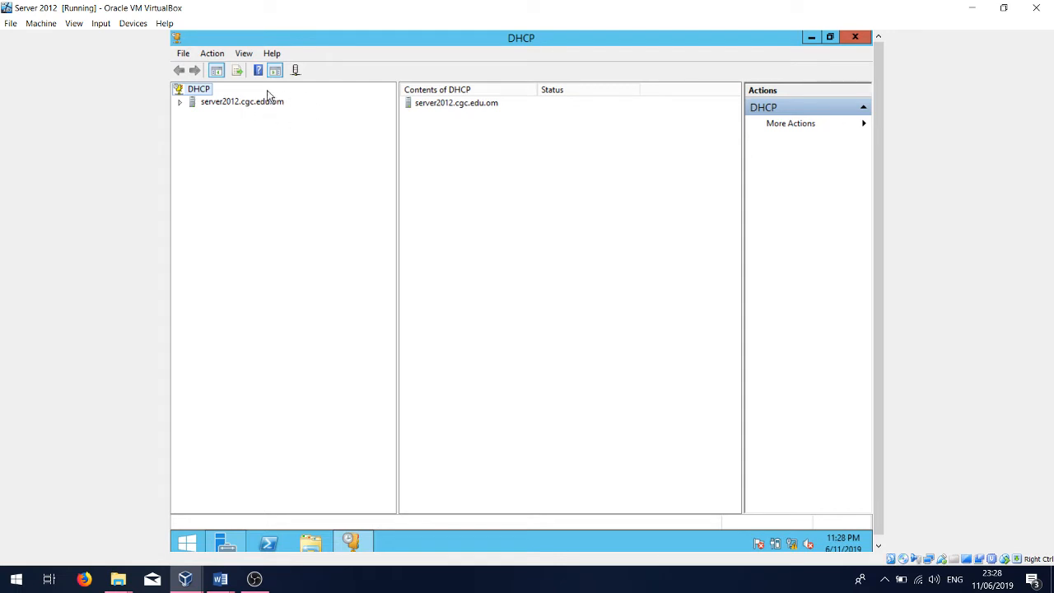
Expand the DHCP server's IPv4 node and start a new scope, advancing the wizard to the Scope Name page
left_click(180, 102)
right_click(207, 115)
left_click(186, 131)
left_click(193, 115)
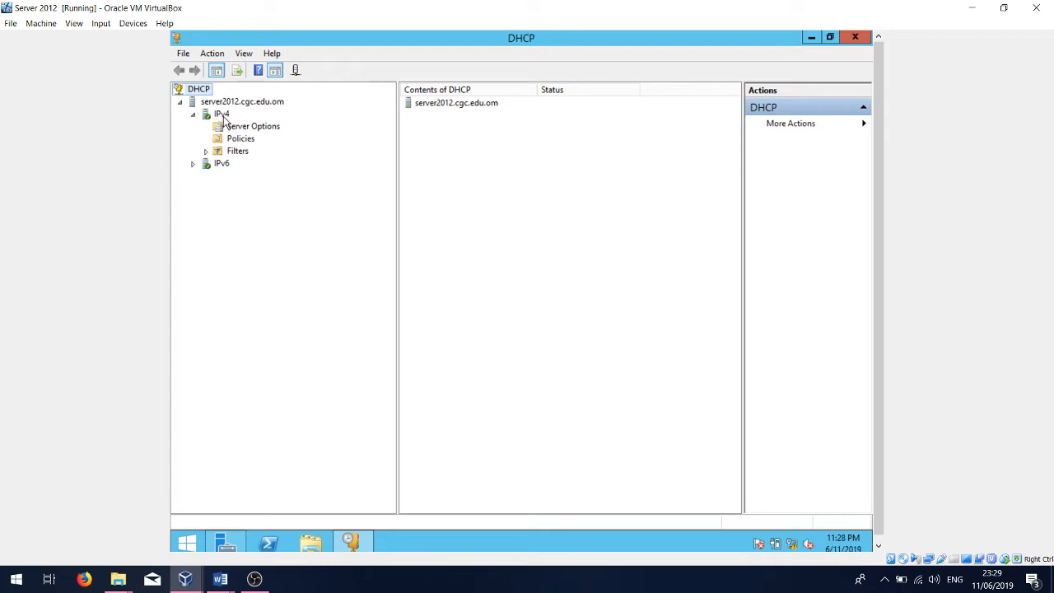
right_click(222, 116)
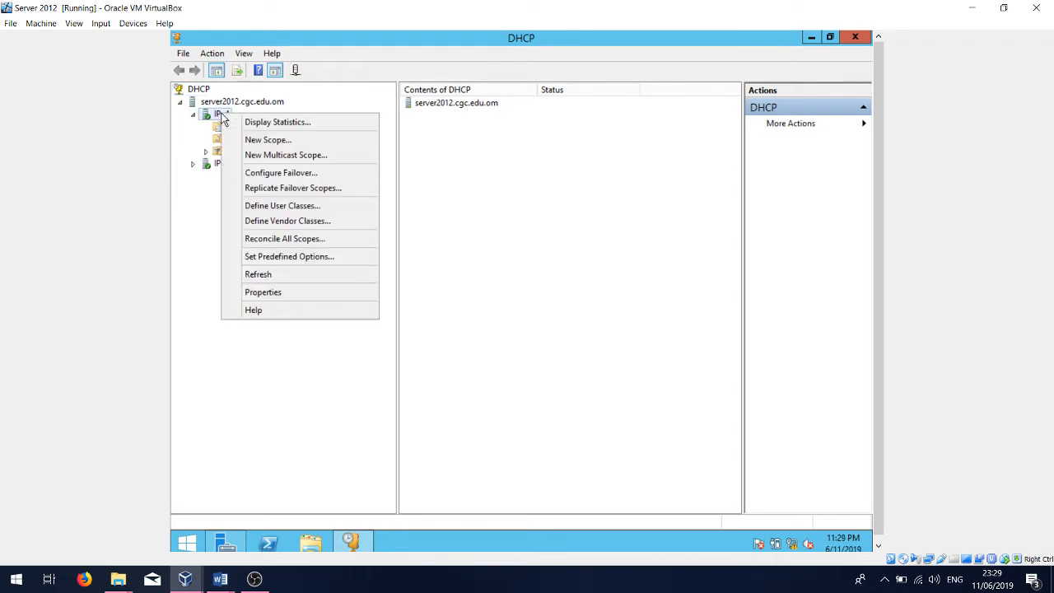
left_click(295, 141)
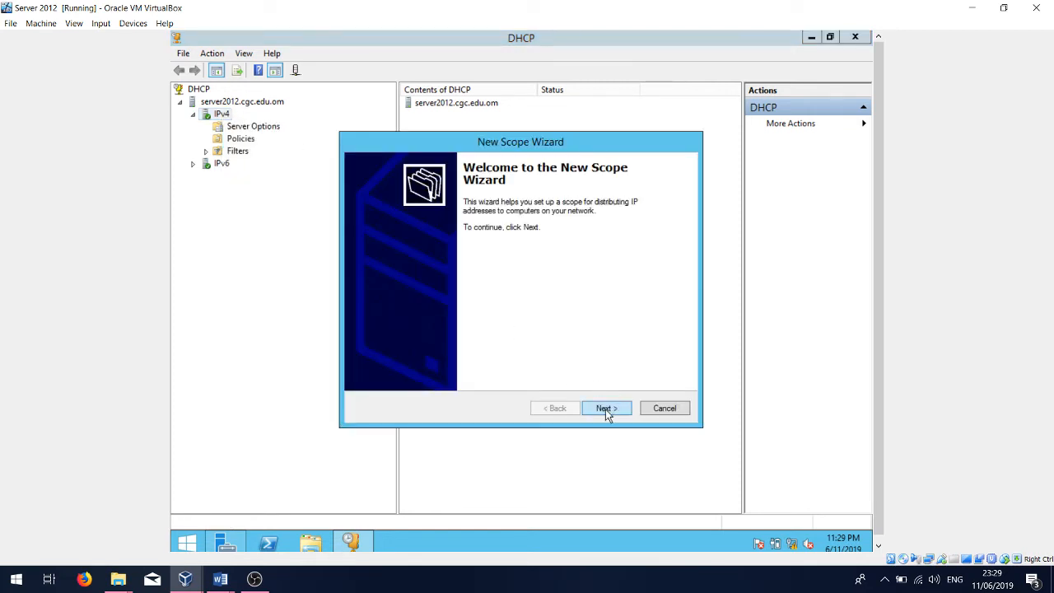
left_click(605, 409)
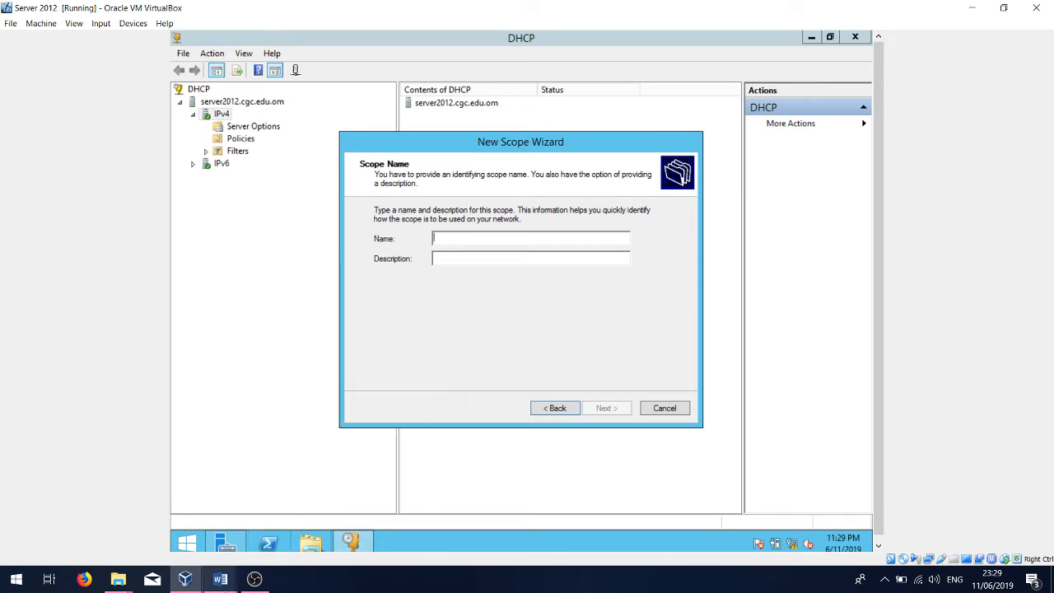
Switch to Document1 in Word, check the planned scope name and description, and return to the Server 2012 virtual machine
left_click(282, 535)
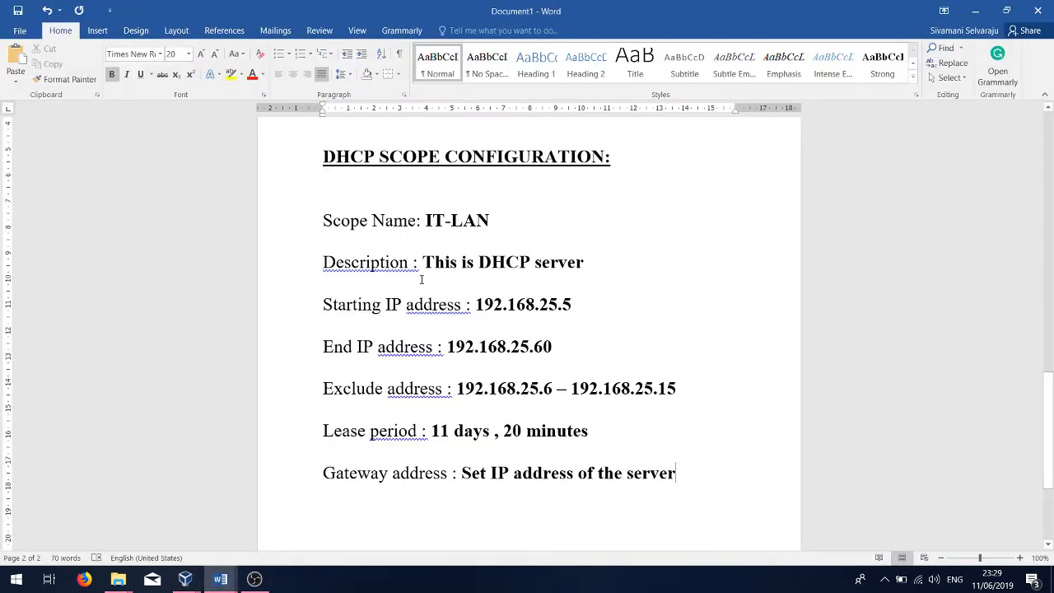
left_click_drag(427, 219, 491, 221)
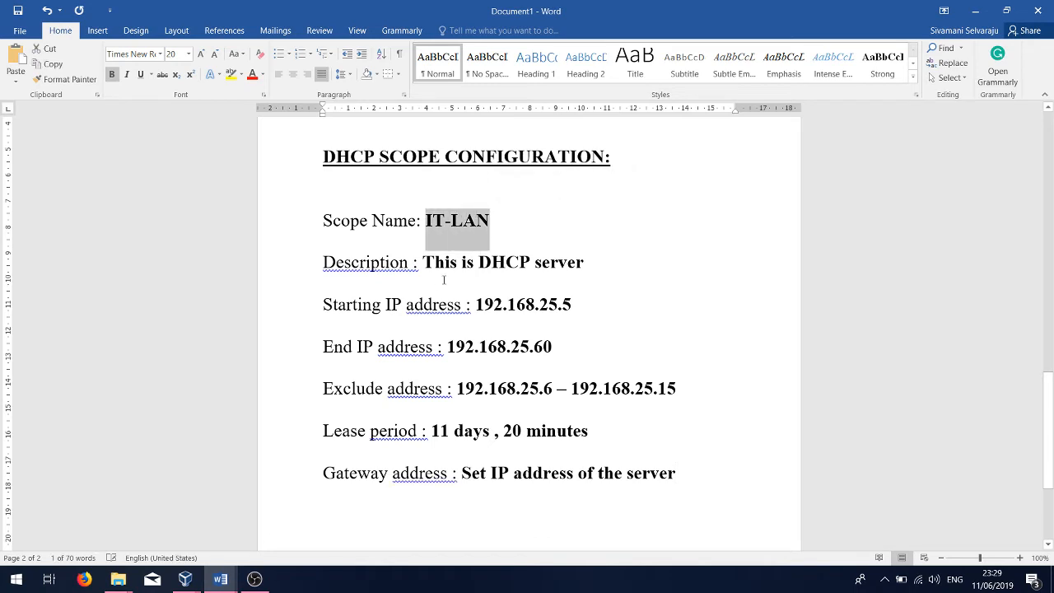
left_click_drag(428, 262, 584, 262)
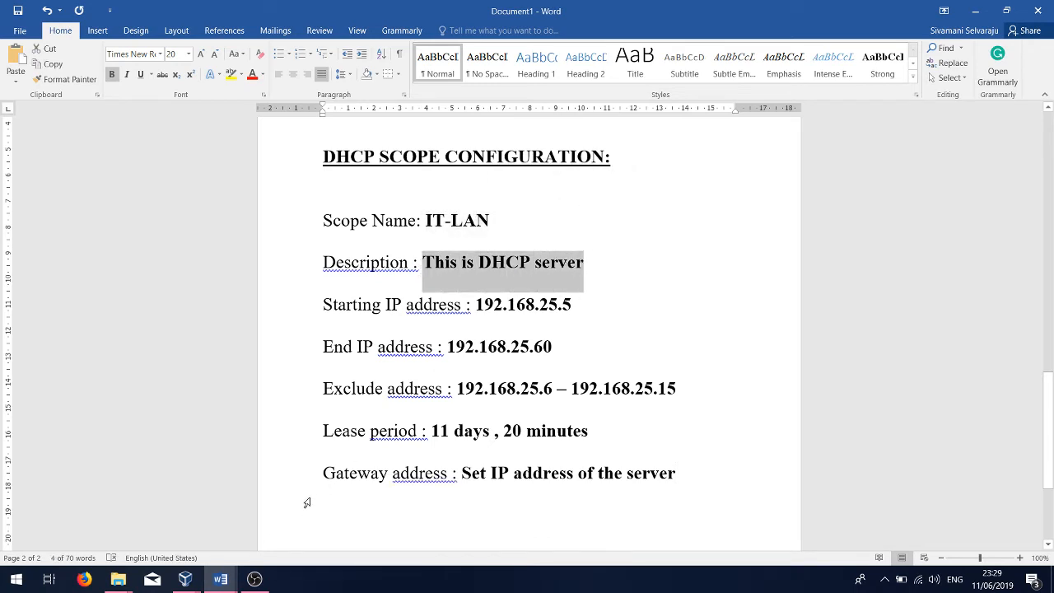
left_click(183, 578)
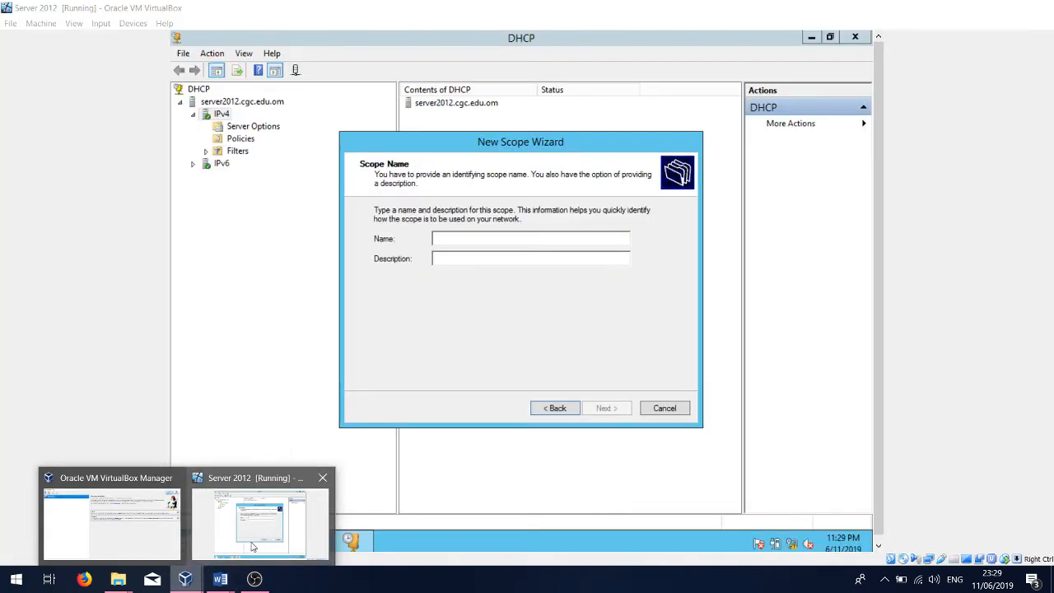
left_click(253, 546)
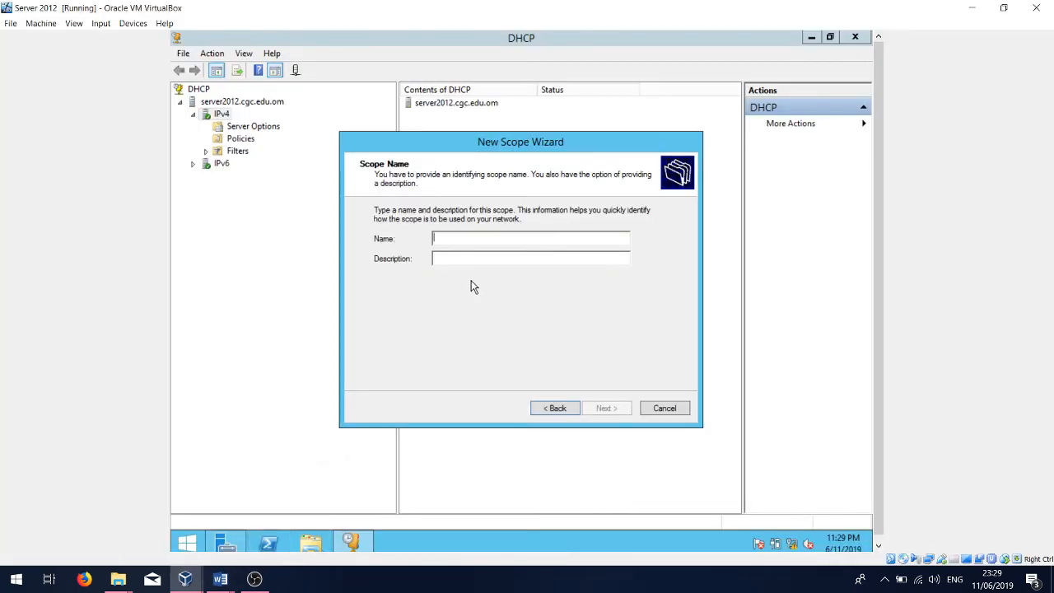
Name the scope IT-LAN with the description "This is DHCP server" and advance to the IP Address Range page
type("I")
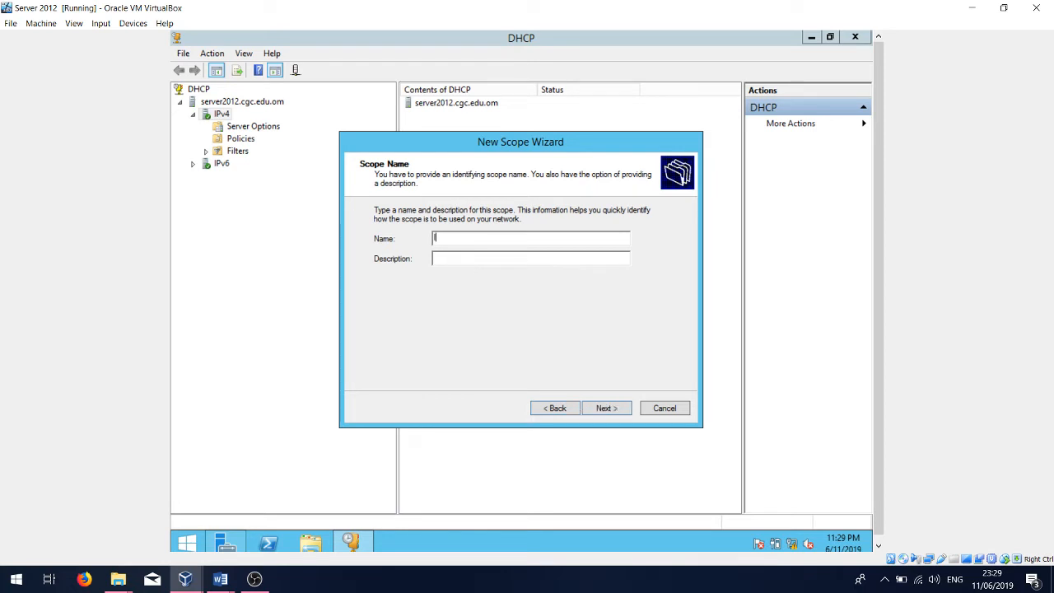
type("T-LAN")
key("Tab")
type("This is DHCP server")
left_click(610, 408)
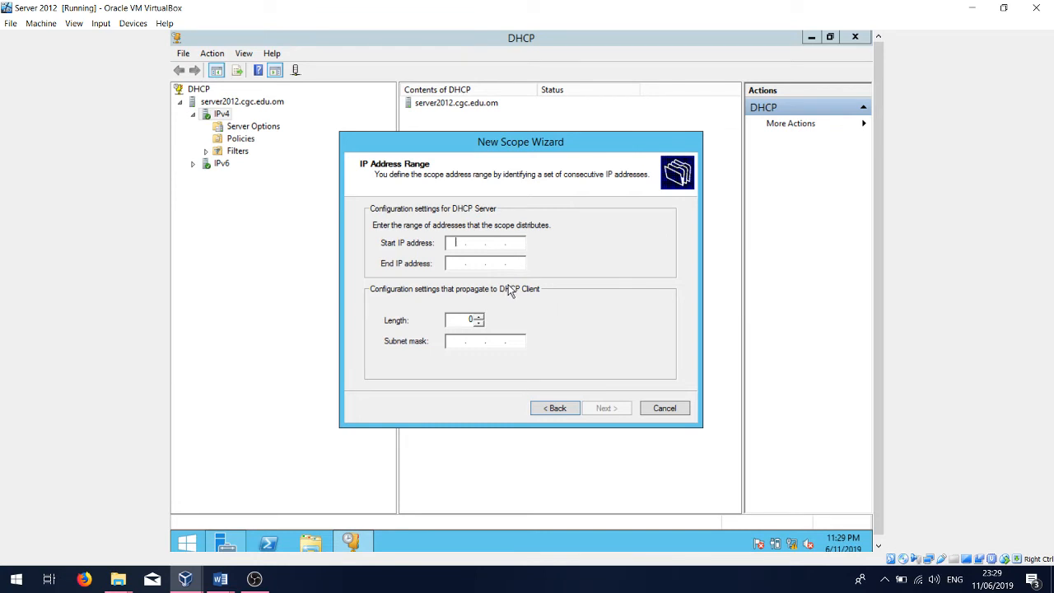
Check the starting and end IP address lines in the Word document and return to the Server 2012 virtual machine
mouse_move(220, 578)
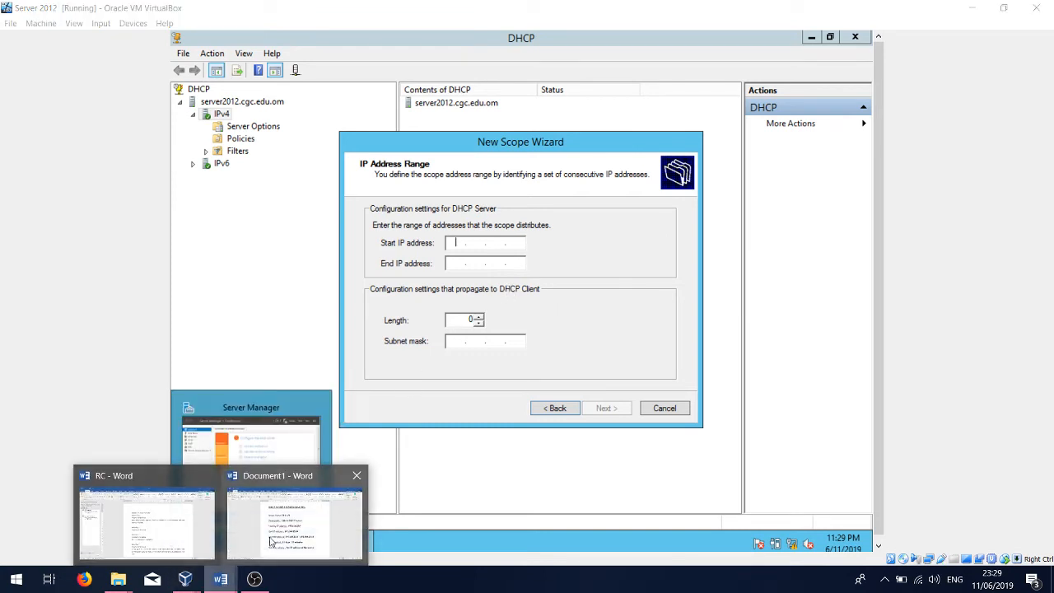
left_click(270, 541)
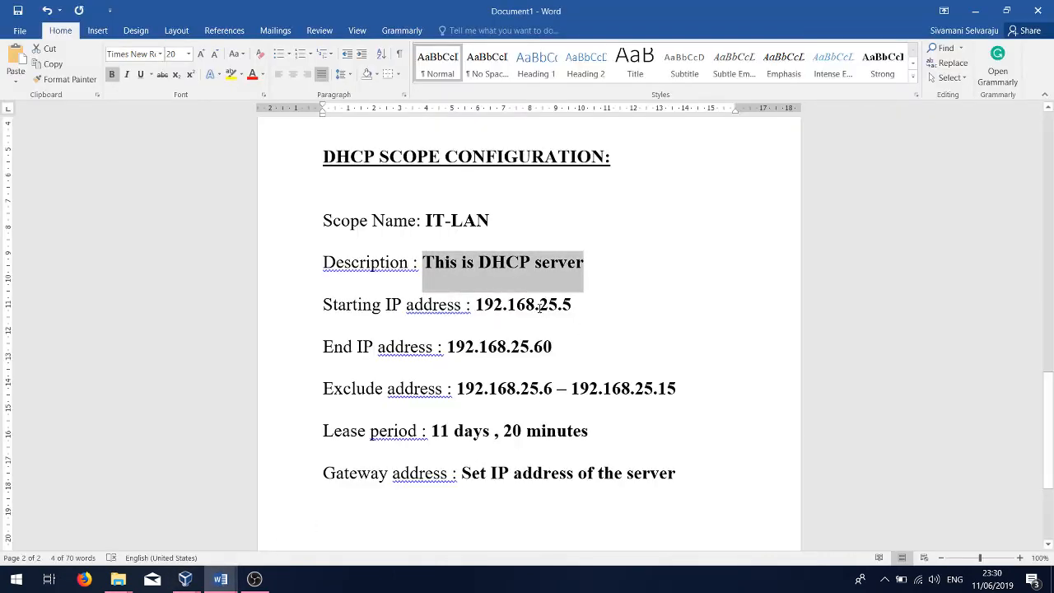
left_click_drag(540, 305, 579, 305)
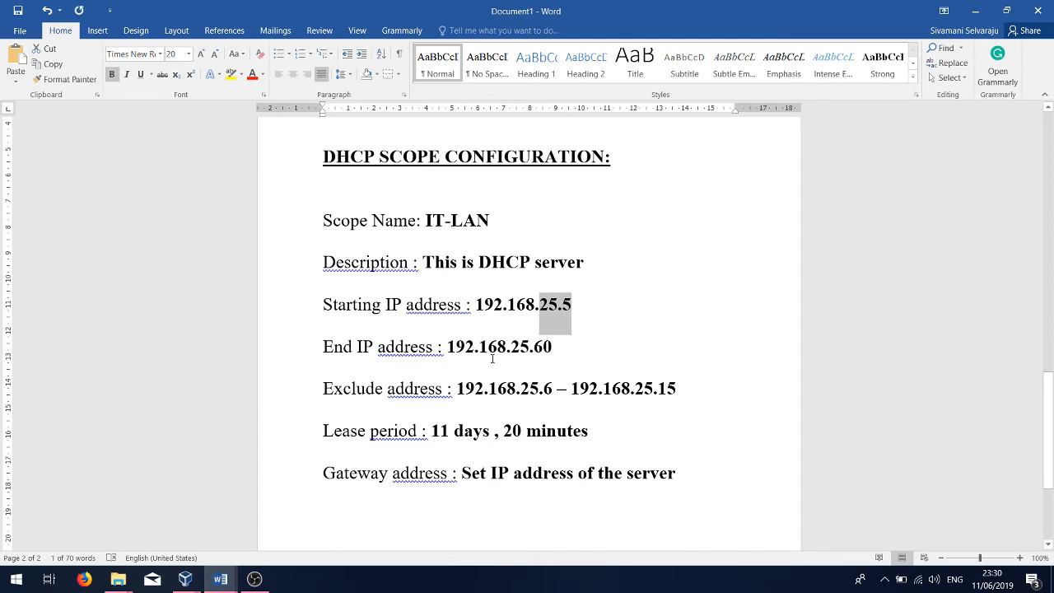
left_click_drag(447, 353, 558, 353)
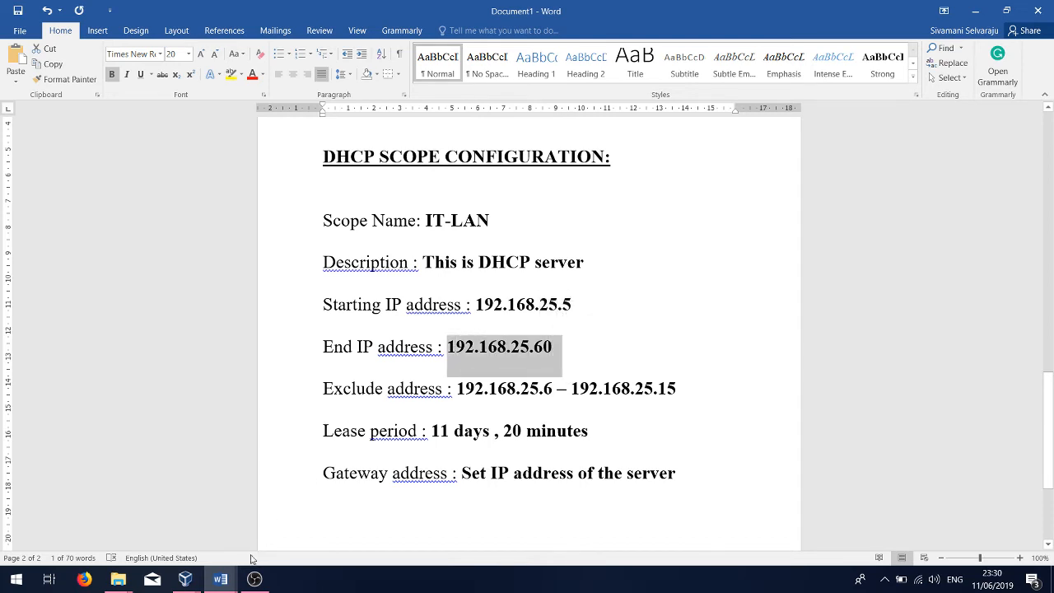
left_click(233, 584)
mouse_move(185, 579)
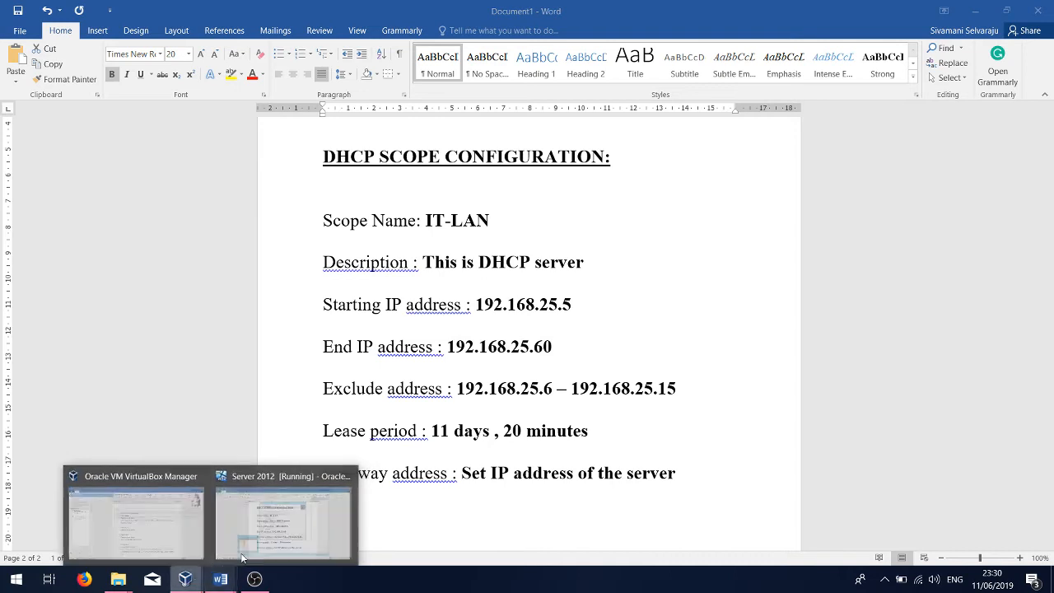
left_click(280, 502)
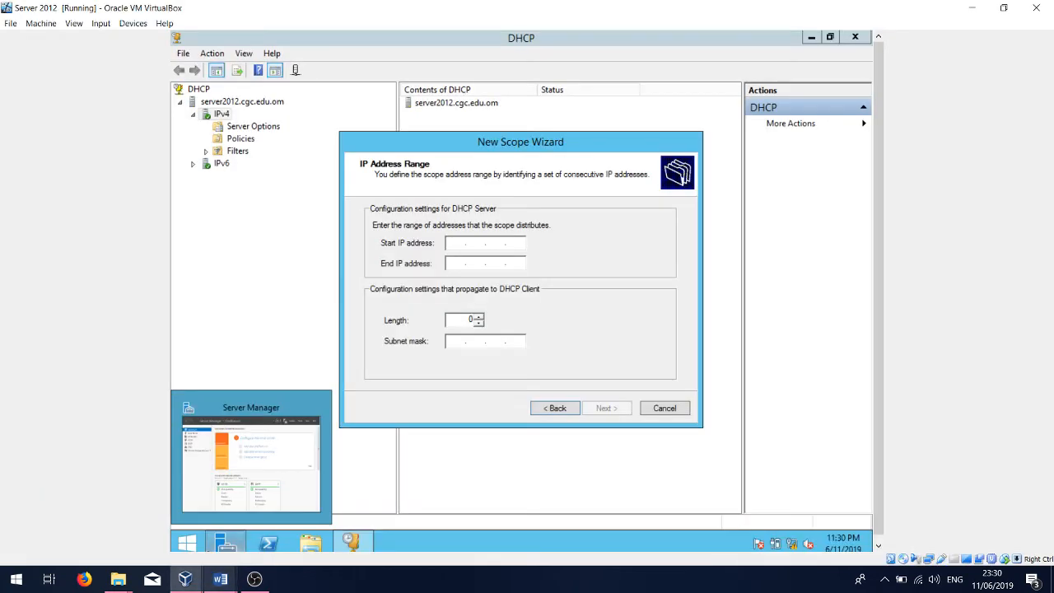
Set the scope's start IP address to 192.168.25.5
left_click(518, 230)
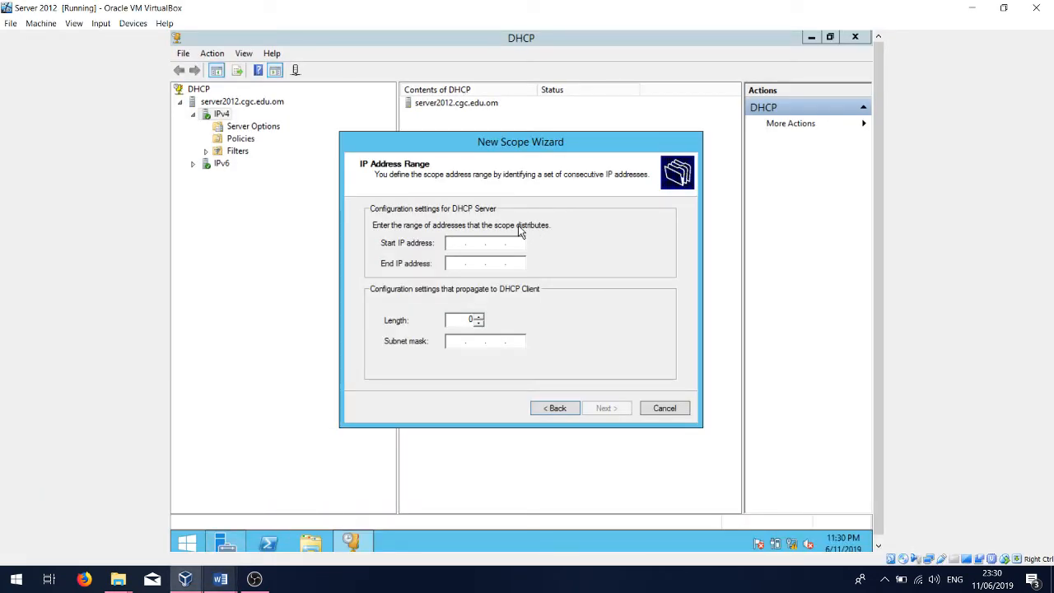
left_click(455, 244)
left_click(454, 245)
type("10")
key("alt+b")
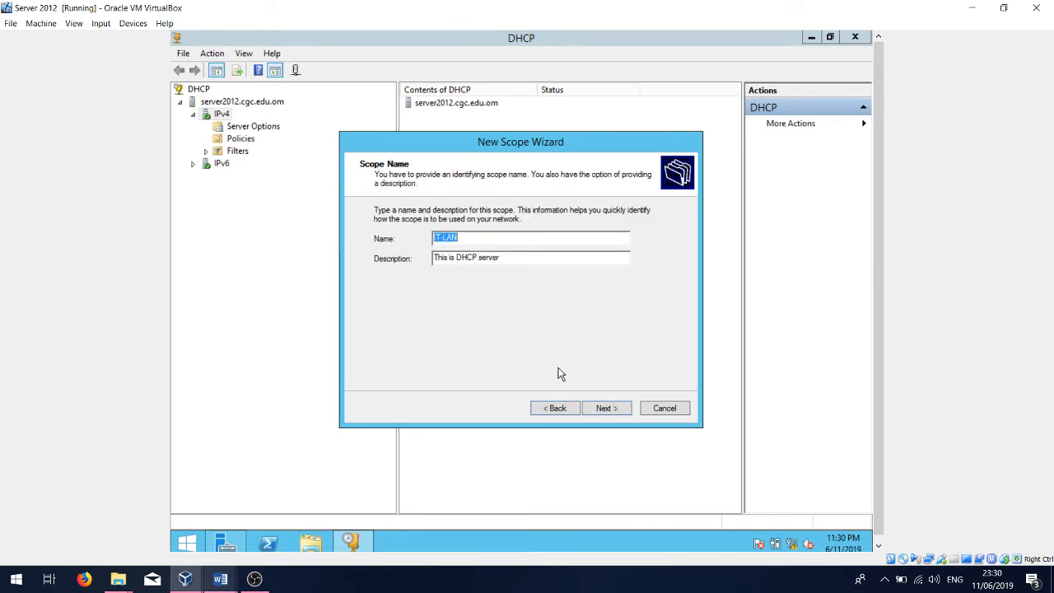
left_click(600, 408)
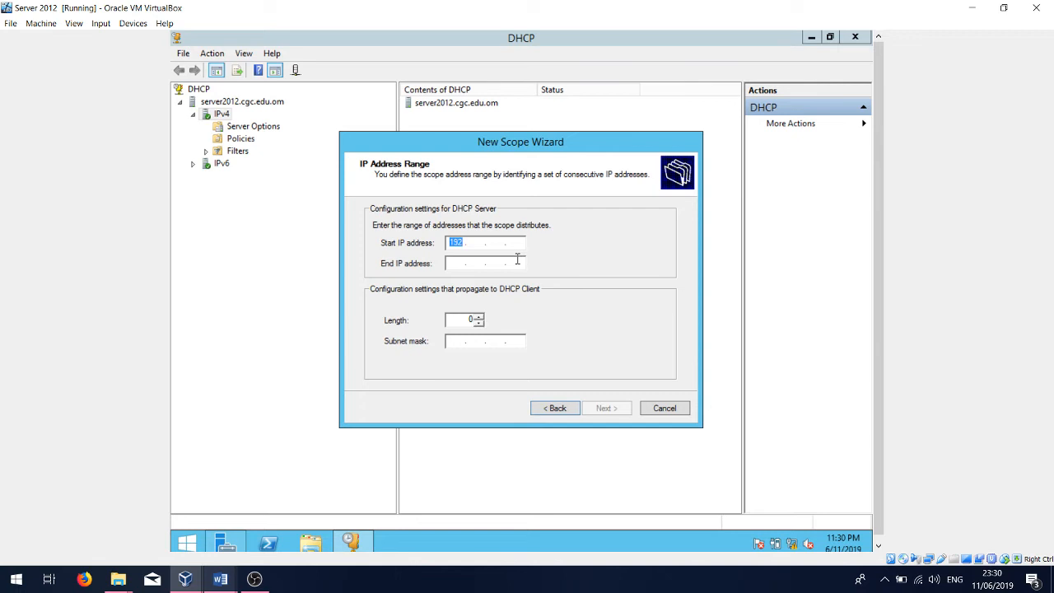
key("Right")
key("period")
type("168 . 25 . 25")
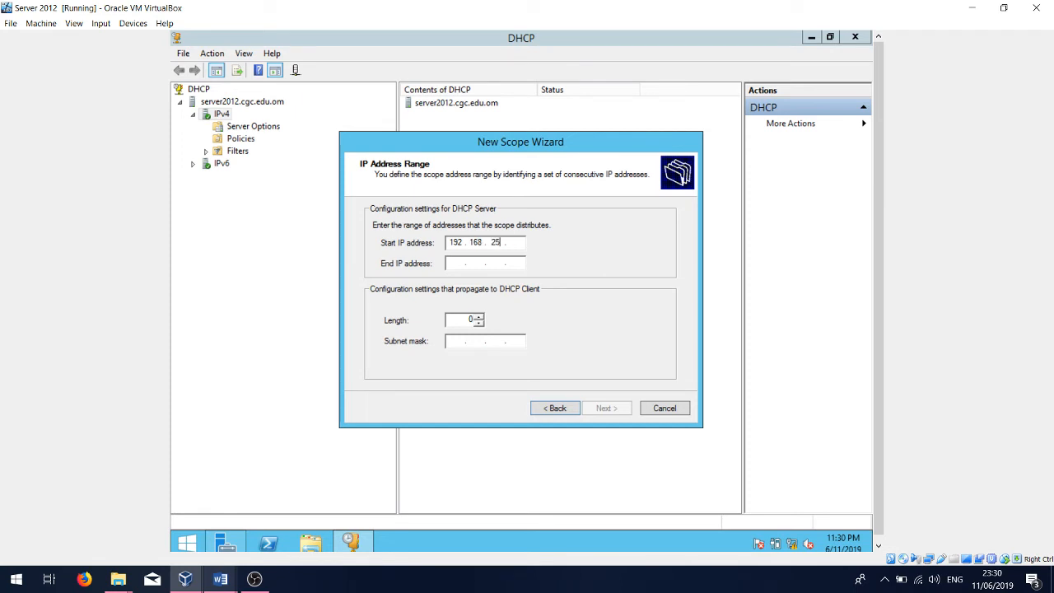
key("BackSpace")
key("BackSpace")
type("5")
Set the scope's end IP address to 192.168.25.60 and advance to the Add Exclusions and Delay page
left_click(455, 263)
type("192 . 1")
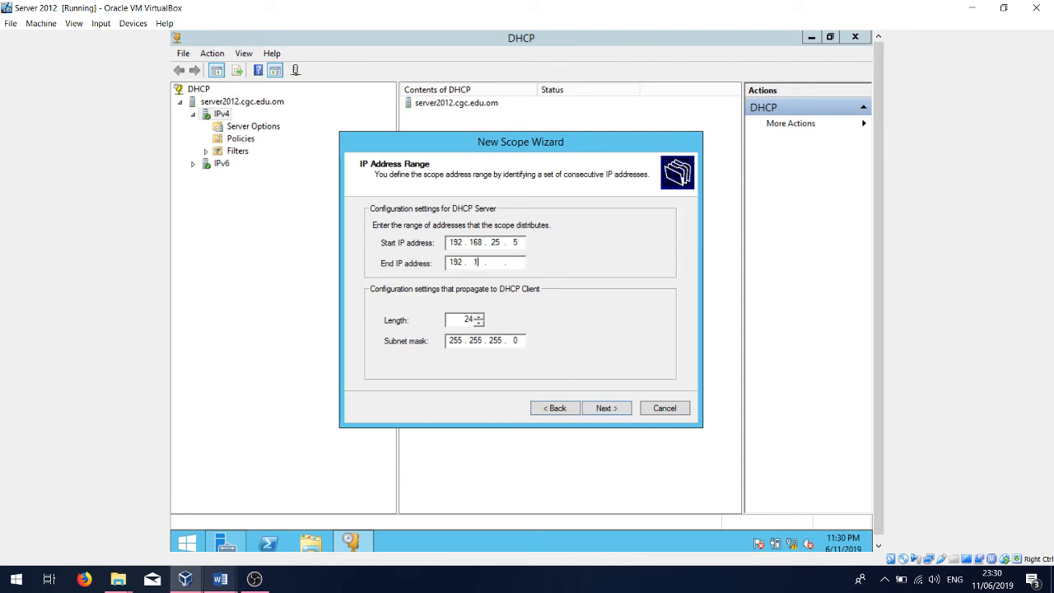
type("68 . 25 . 60")
left_click(609, 409)
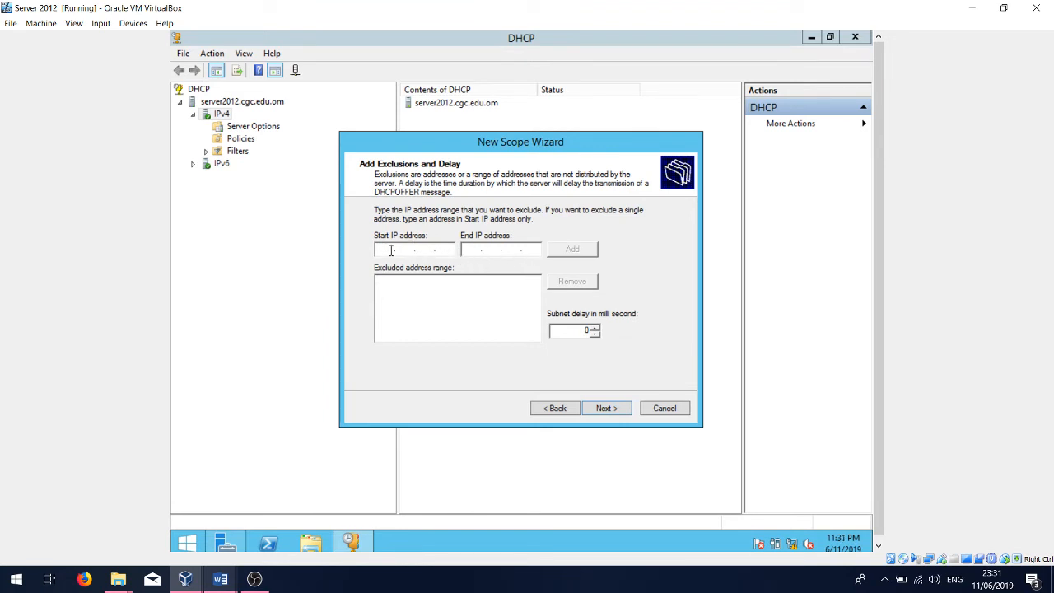
Check the exclude address range in the Word document and return to the Server 2012 virtual machine
mouse_move(223, 578)
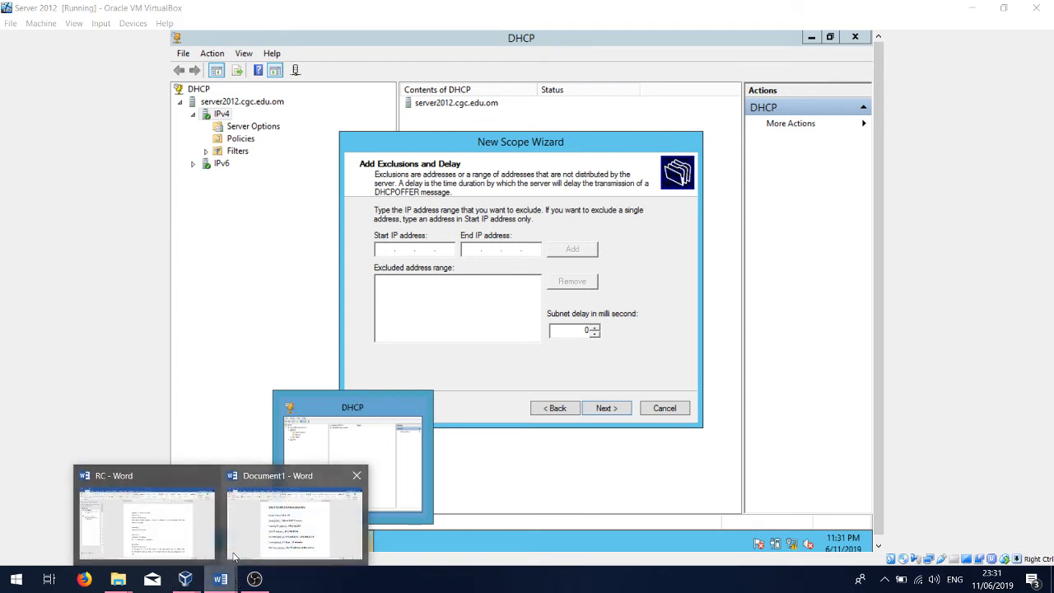
left_click(277, 527)
left_click_drag(447, 347, 524, 377)
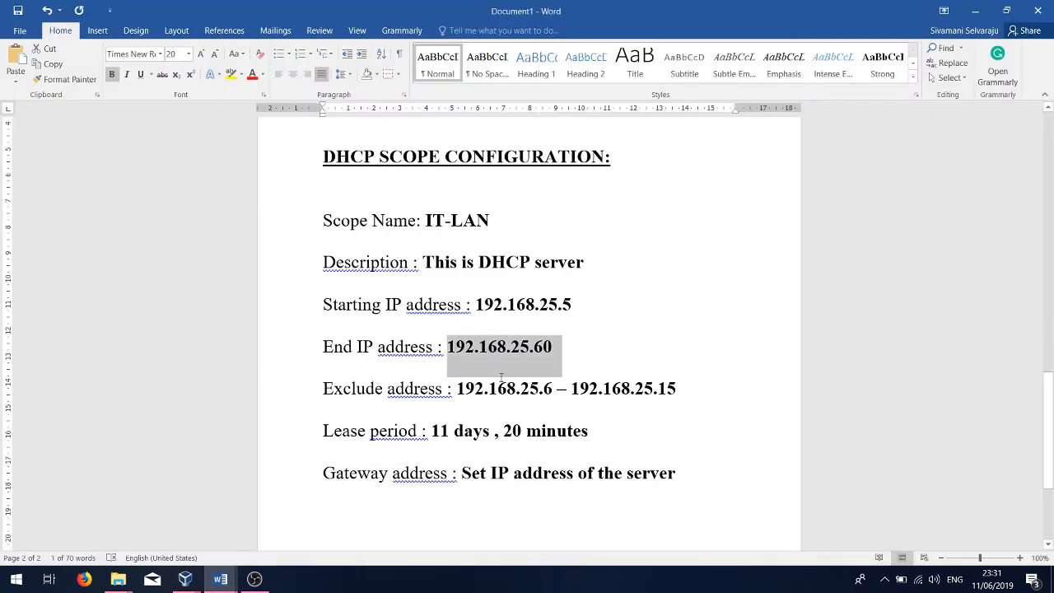
left_click_drag(545, 388, 553, 389)
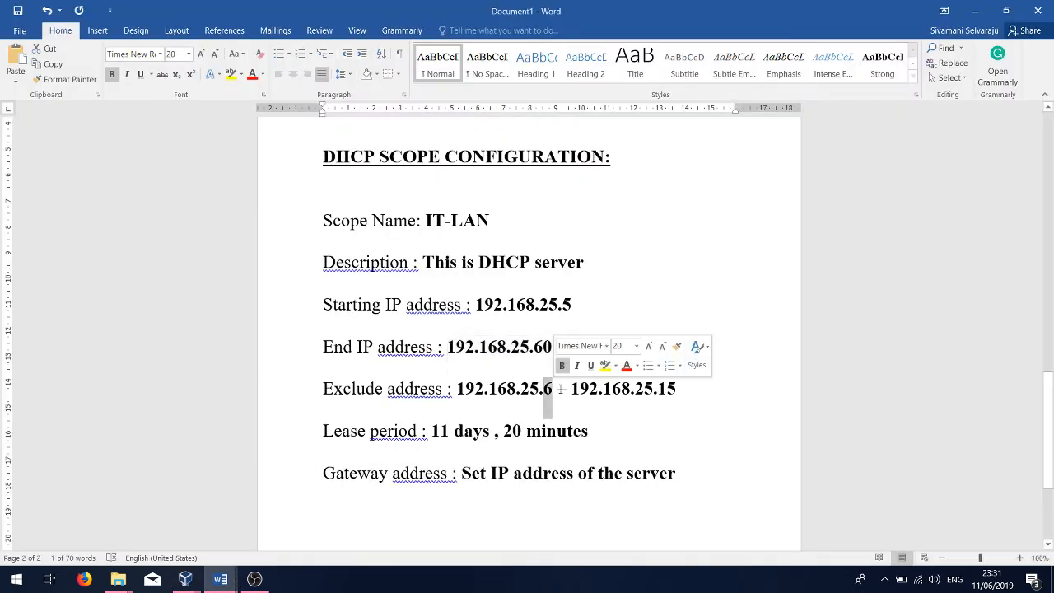
left_click_drag(660, 389, 683, 390)
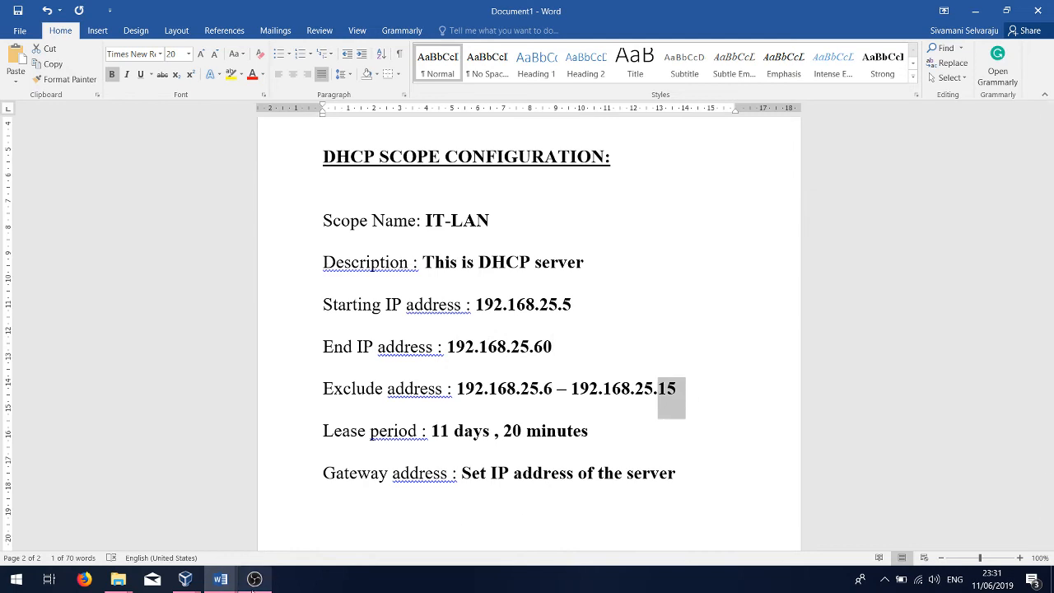
left_click(185, 579)
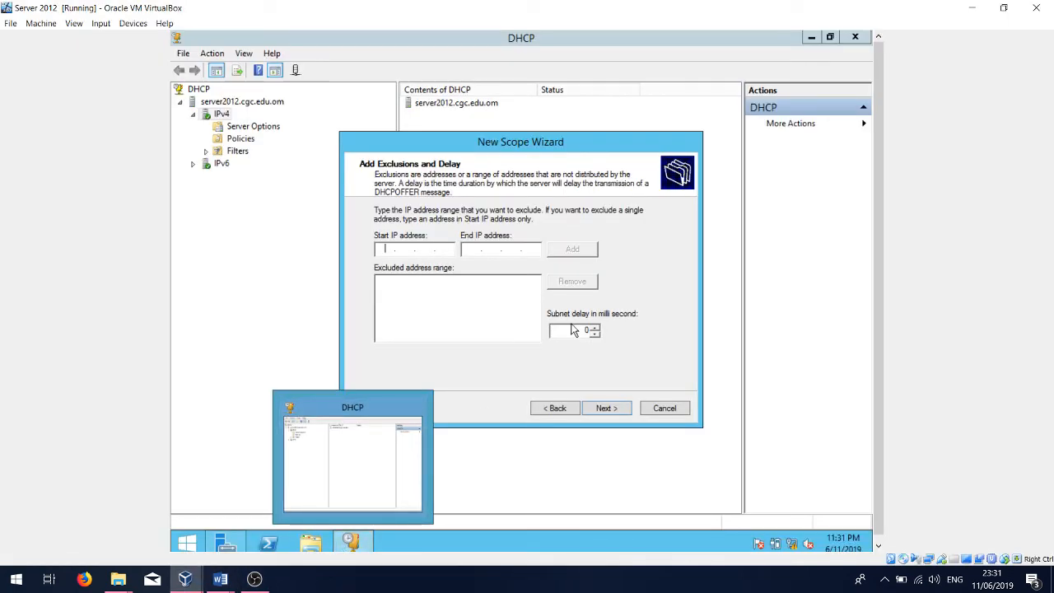
Add the excluded address range 192.168.25.6 to 192.168.25.15 to the scope
type("19")
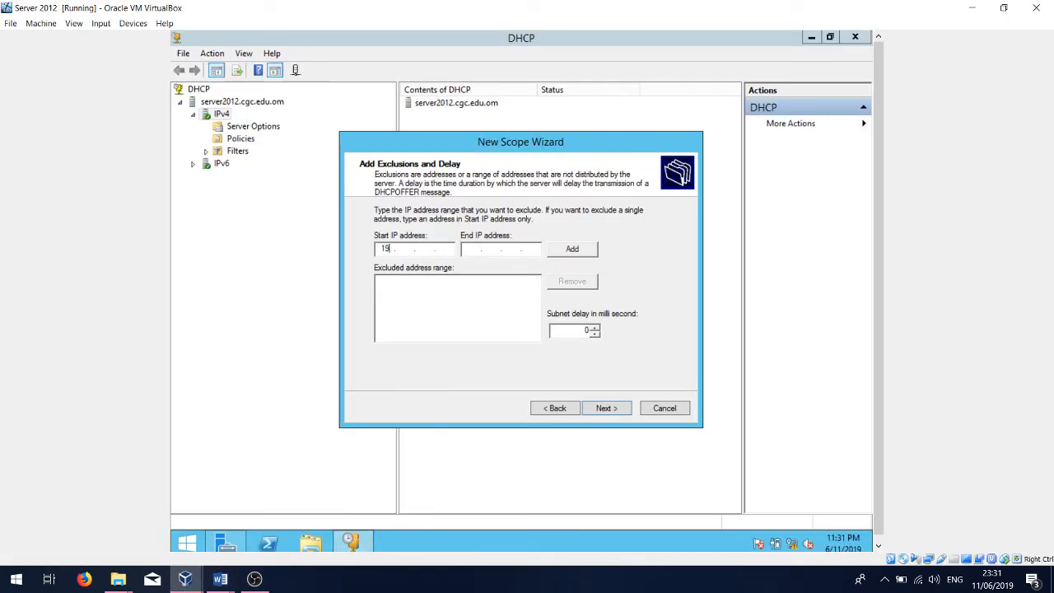
type("2 . 168 . 25 . 6")
left_click(476, 253)
type("192 . 168 . 25 . 1")
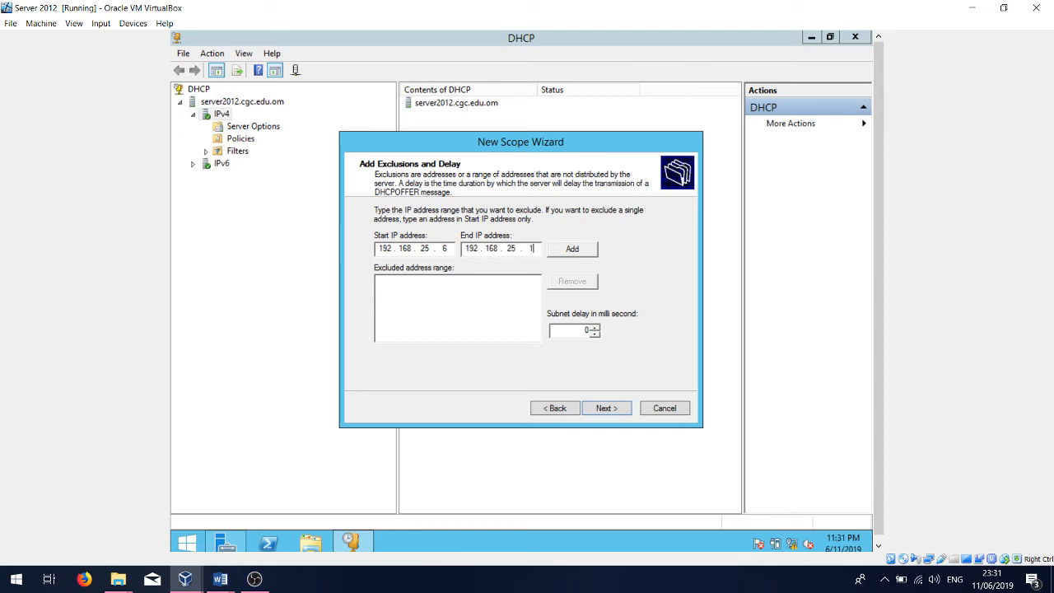
type("5")
left_click(570, 251)
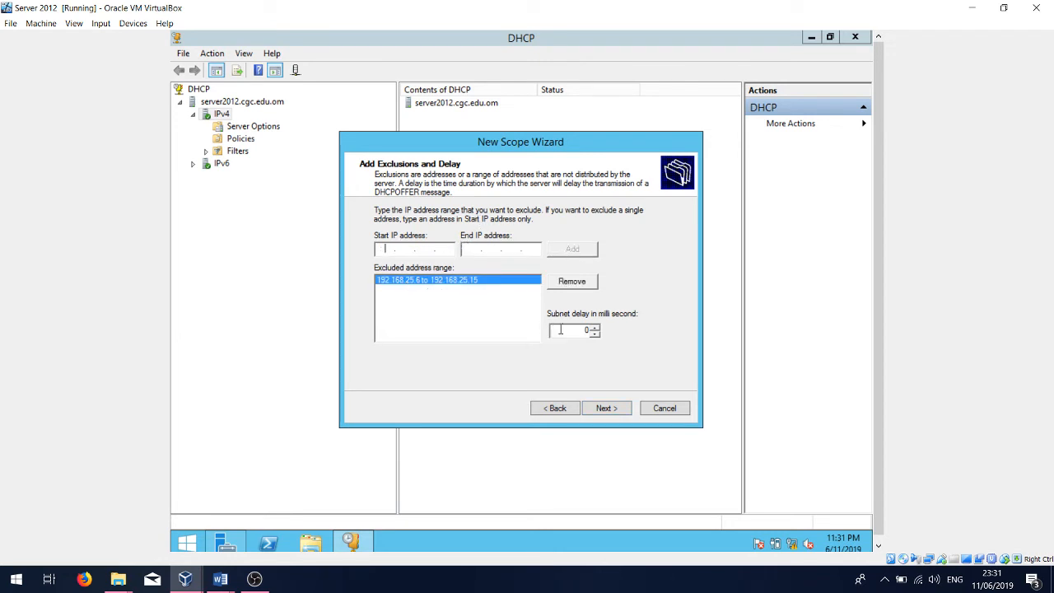
Set the lease duration to 11 days and accept configuring the DHCP options now, advancing to the Router (Default Gateway) page
left_click(604, 408)
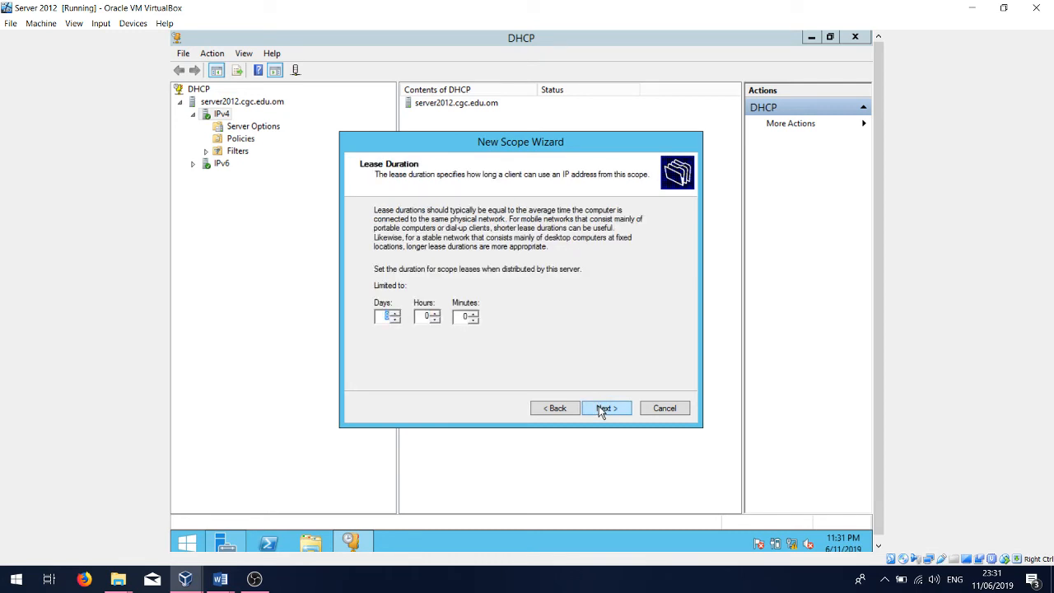
left_click(386, 320)
type("11")
left_click(605, 412)
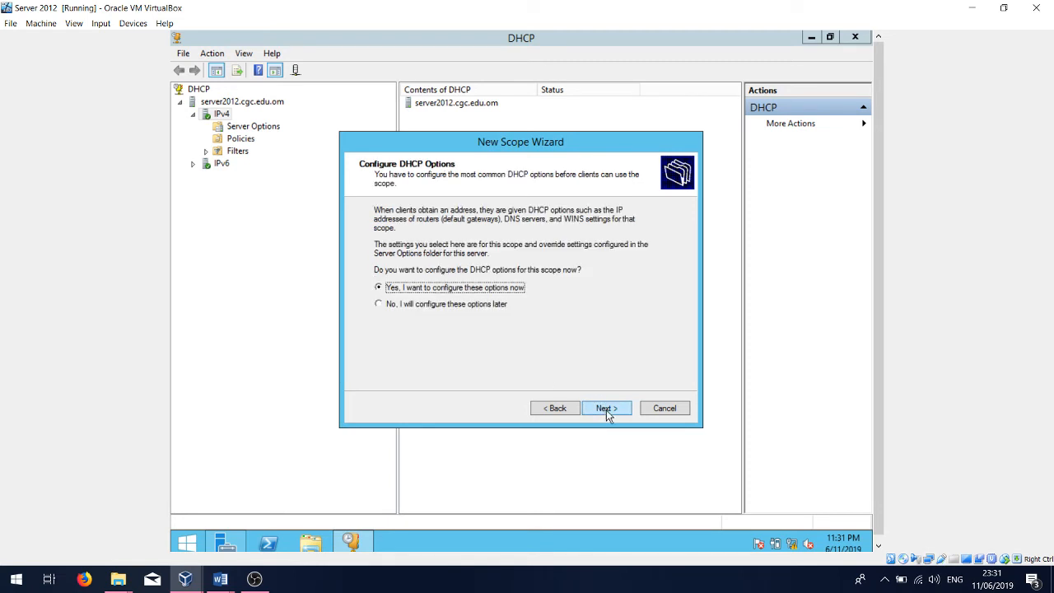
left_click(605, 409)
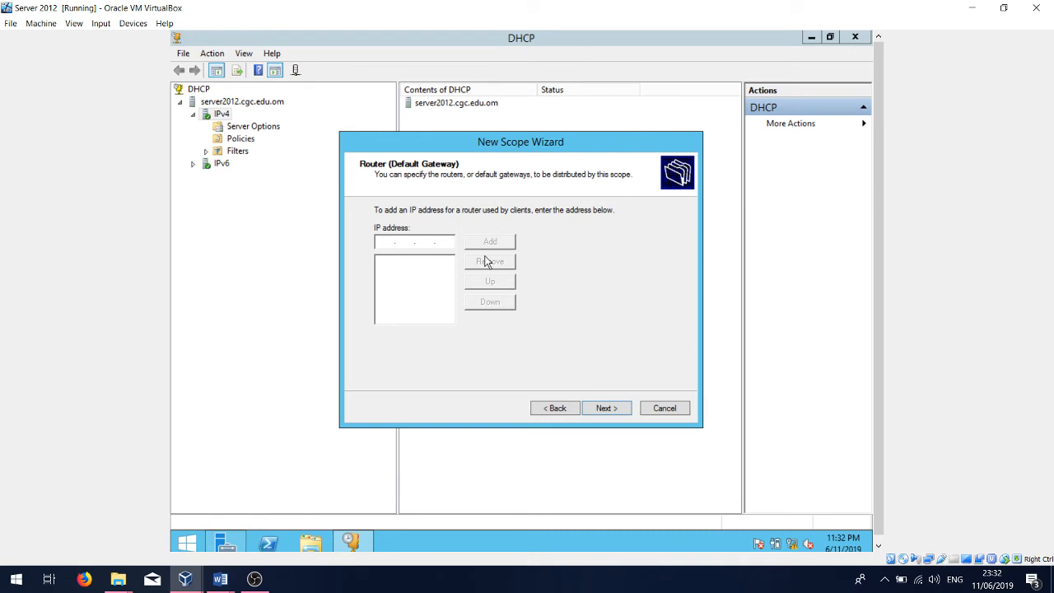
Switch to Document1 in Word and check the lease period and gateway address lines of the scope plan
mouse_move(220, 579)
mouse_move(290, 541)
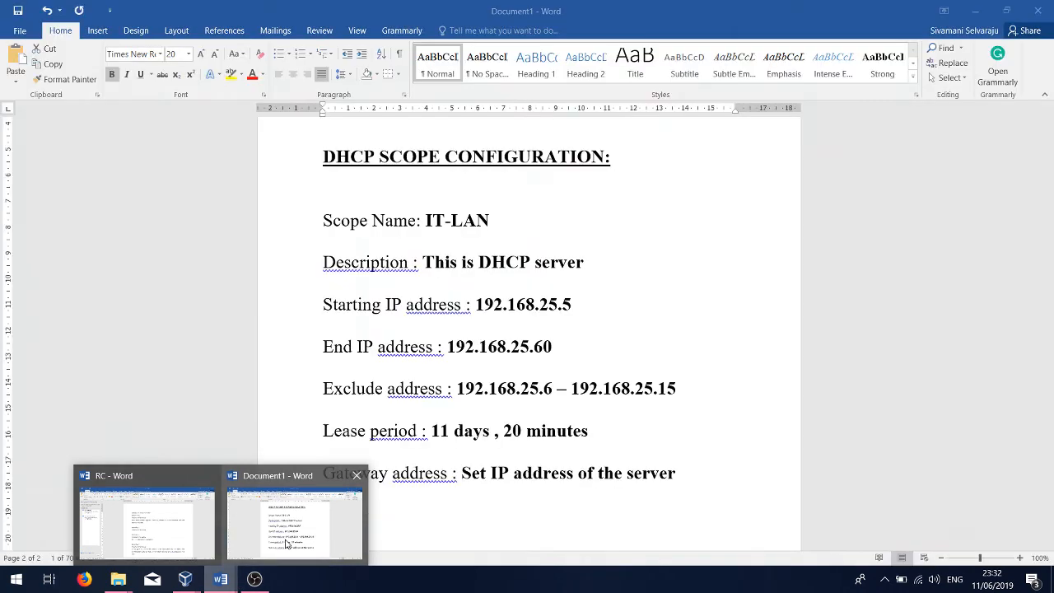
left_click(280, 542)
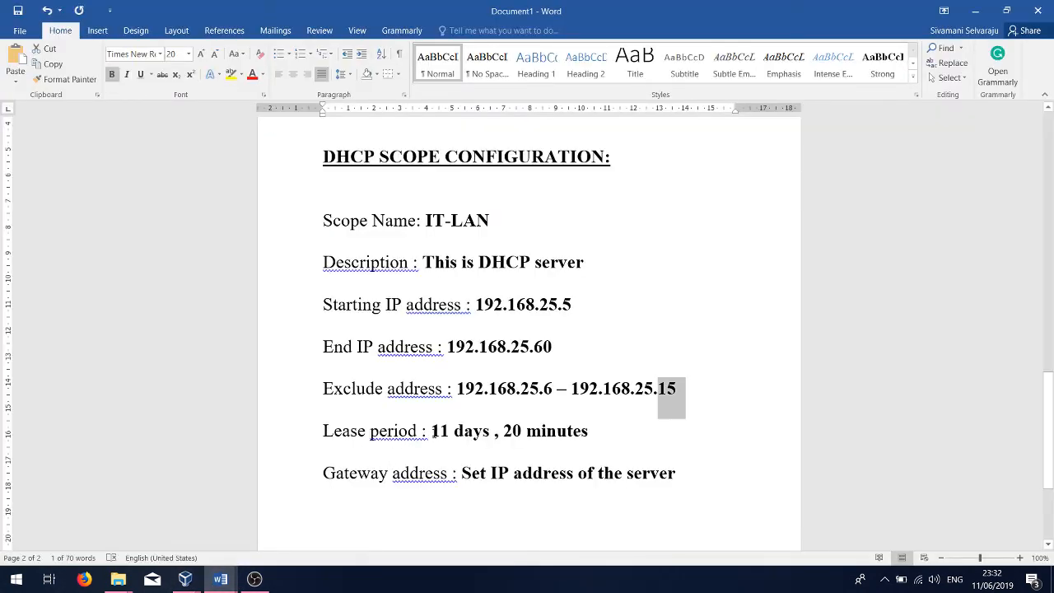
left_click_drag(431, 430, 588, 431)
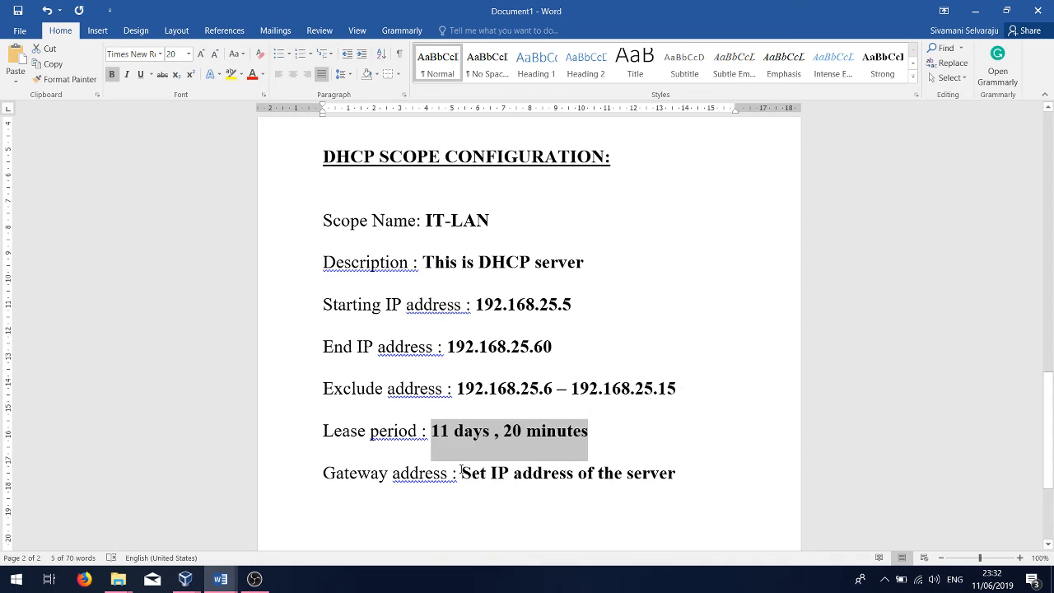
left_click_drag(462, 472, 688, 475)
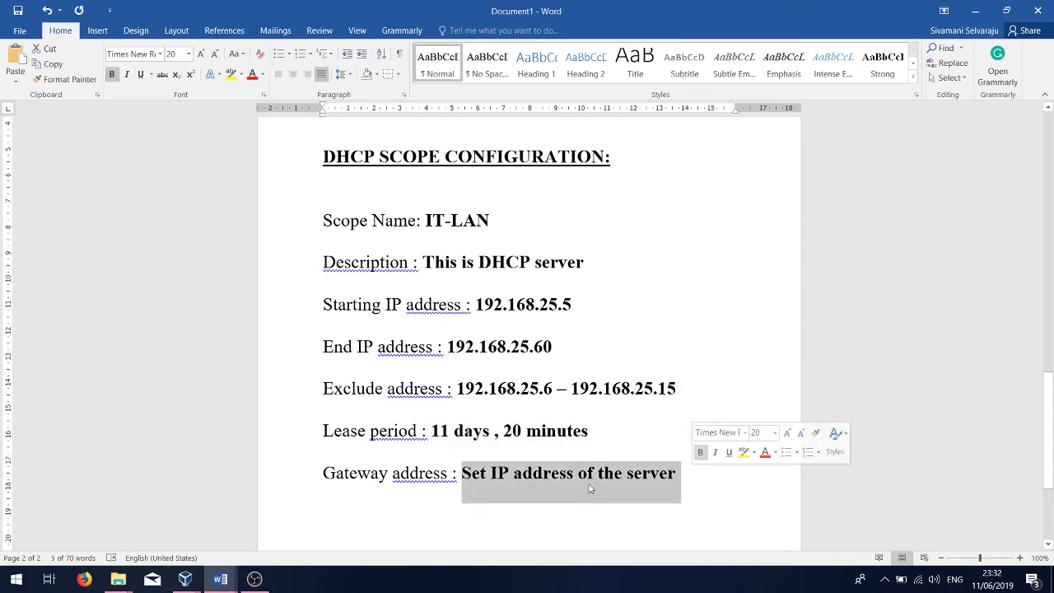
left_click(565, 537)
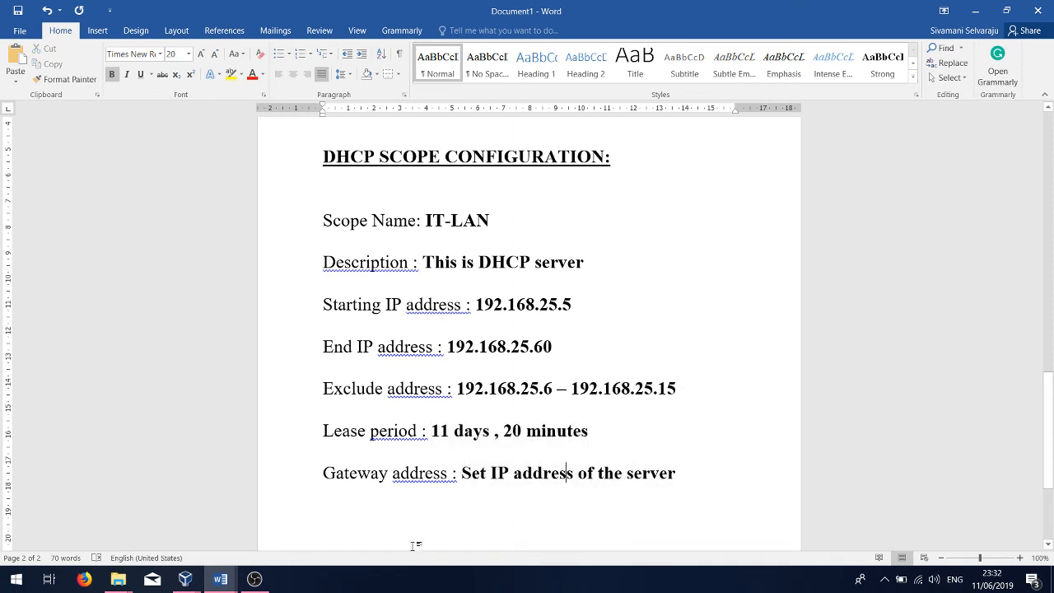
Return to the Server 2012 virtual machine and look up the server's IPv4 address with ipconfig in a command prompt, closing it after reading
mouse_move(186, 581)
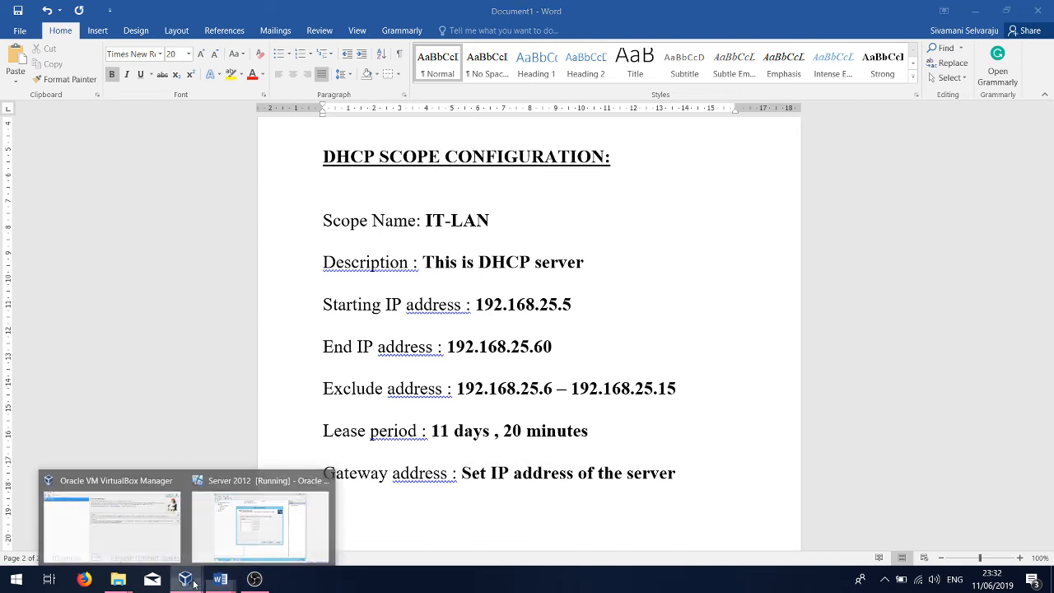
left_click(238, 550)
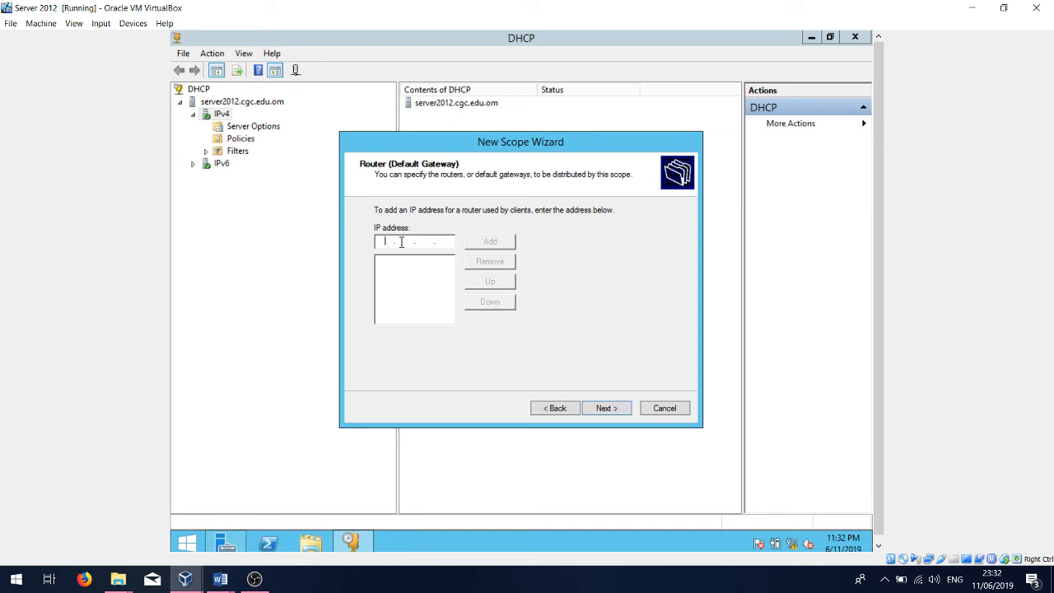
key("super+r")
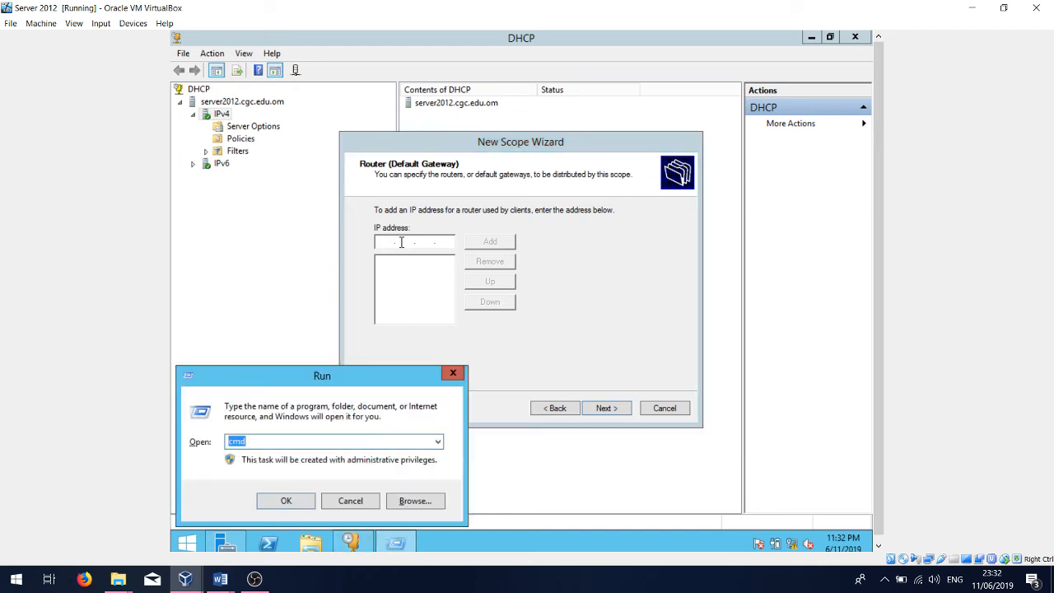
type("cmd")
key("Return")
type("ipconfig")
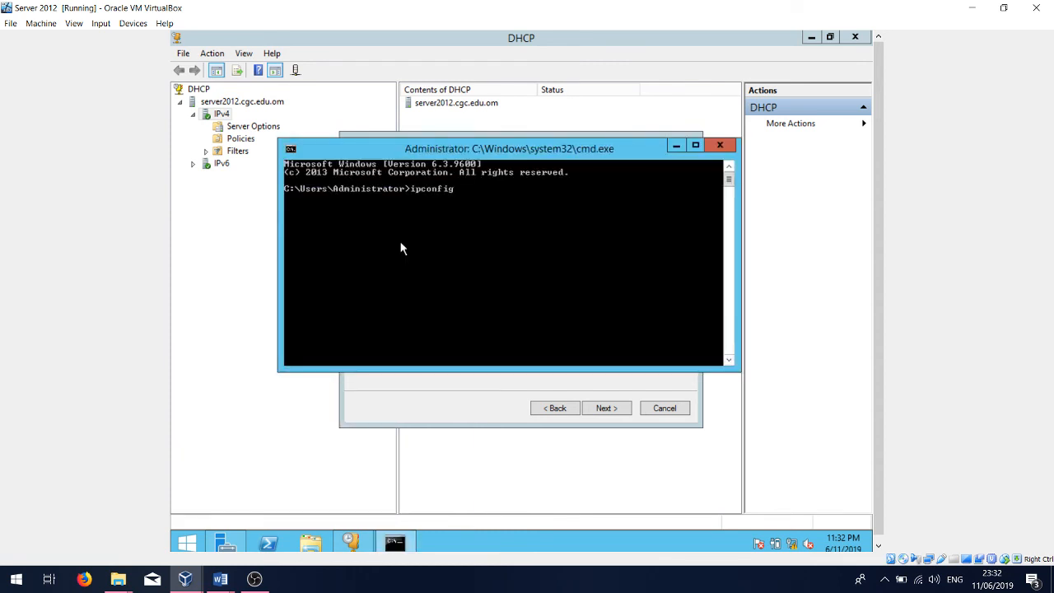
key("Return")
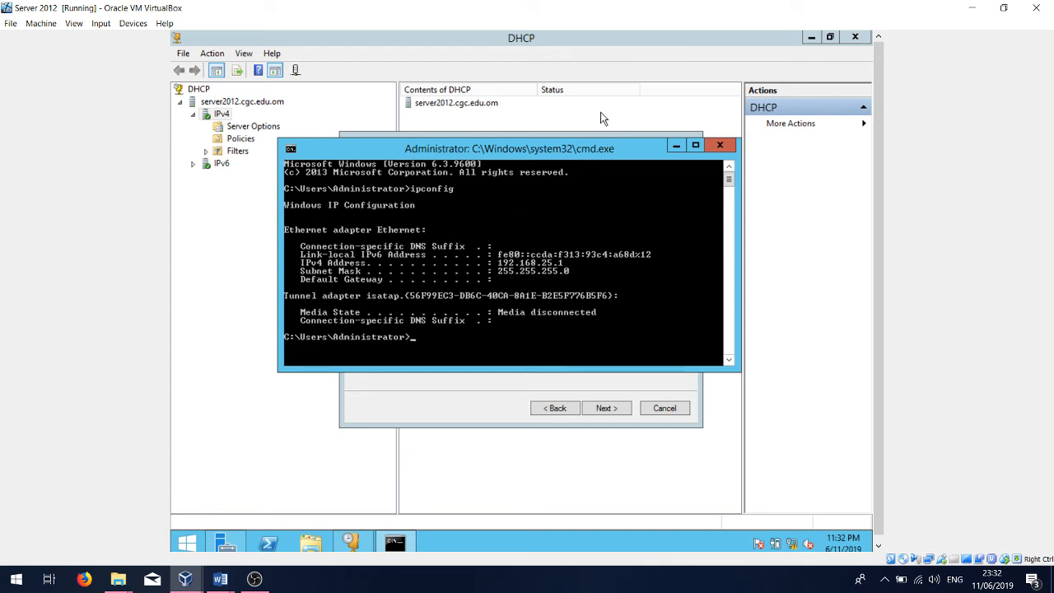
left_click(722, 146)
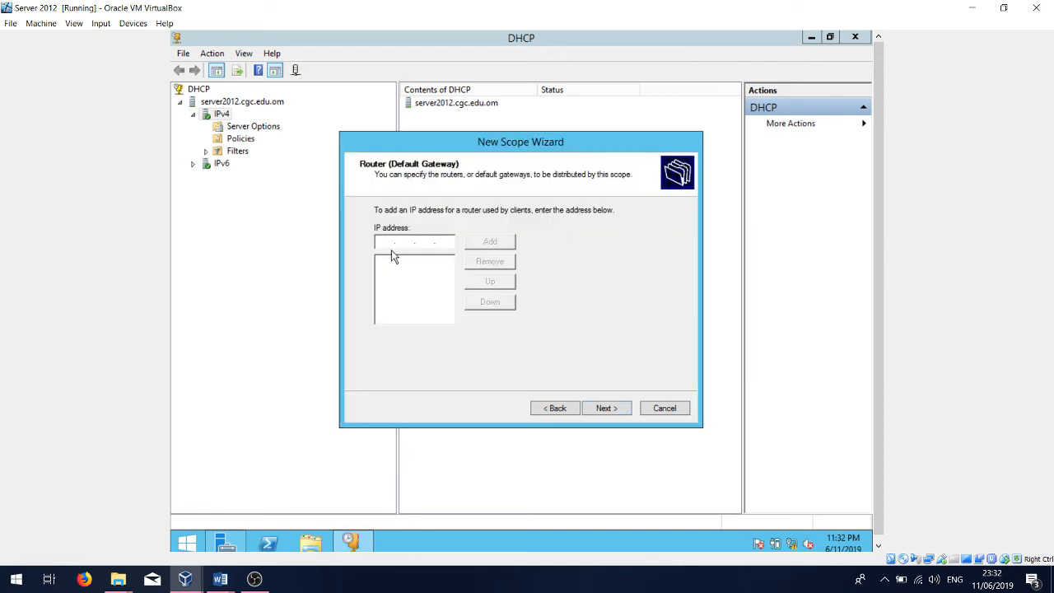
Enter 192.168.25.1 as the scope's default gateway and advance to the Domain Name and DNS Servers page
type("192 . 168 . 25 . 1")
left_click(605, 408)
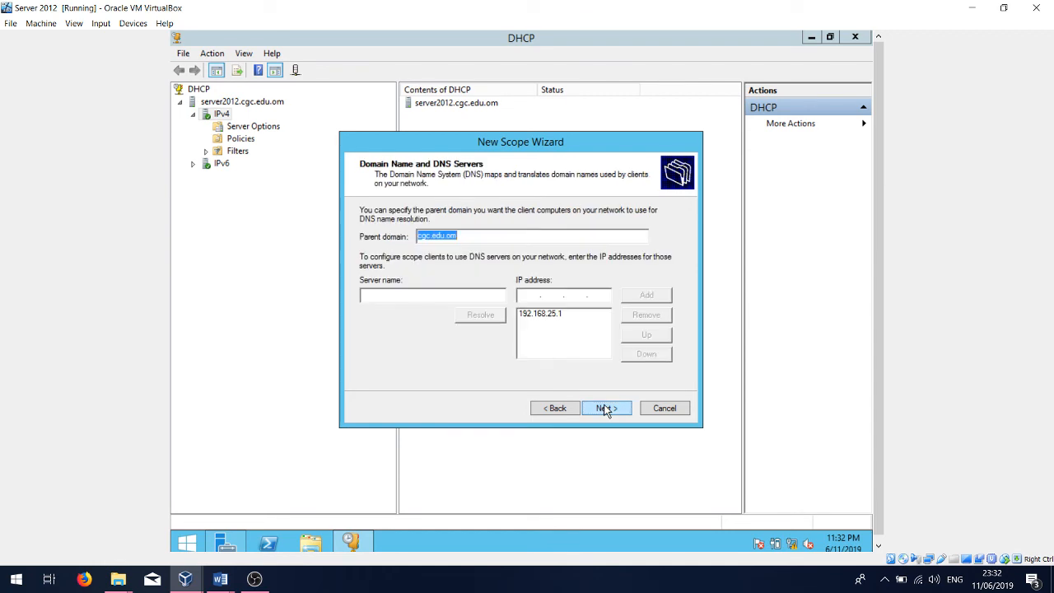
Resolve the DNS server name server2012 to its IP address, keep the listed parent domain, and advance to the WINS Servers page
left_click(403, 294)
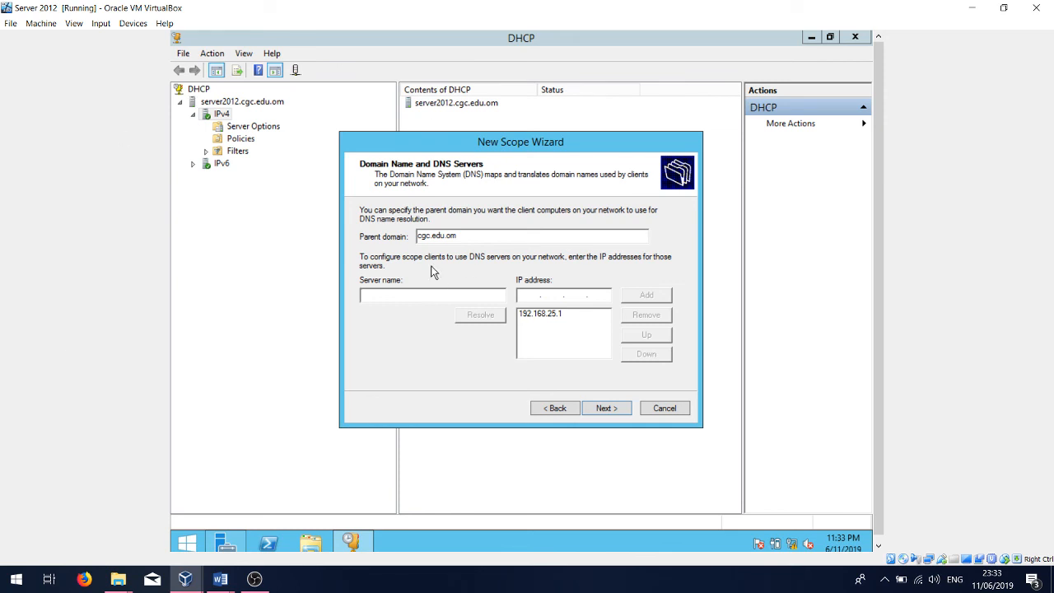
left_click(204, 107)
type("server")
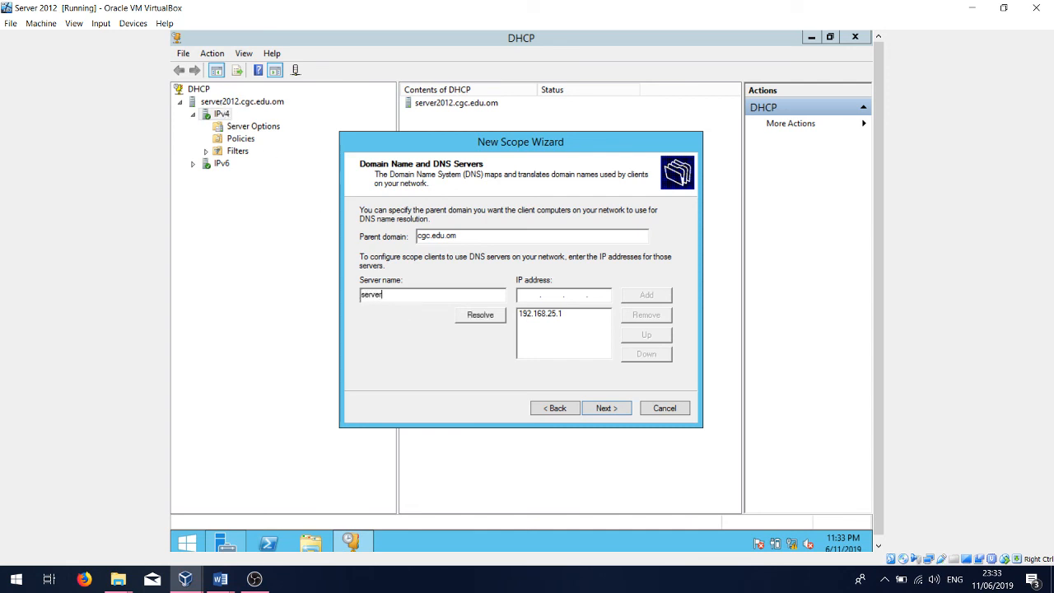
type("2012")
left_click(481, 320)
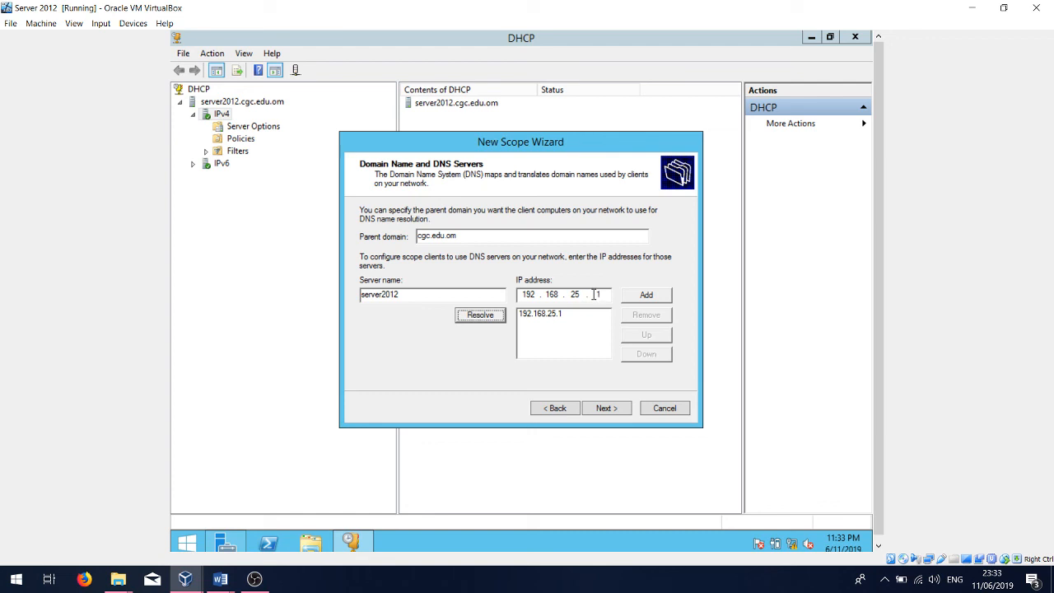
left_click(602, 409)
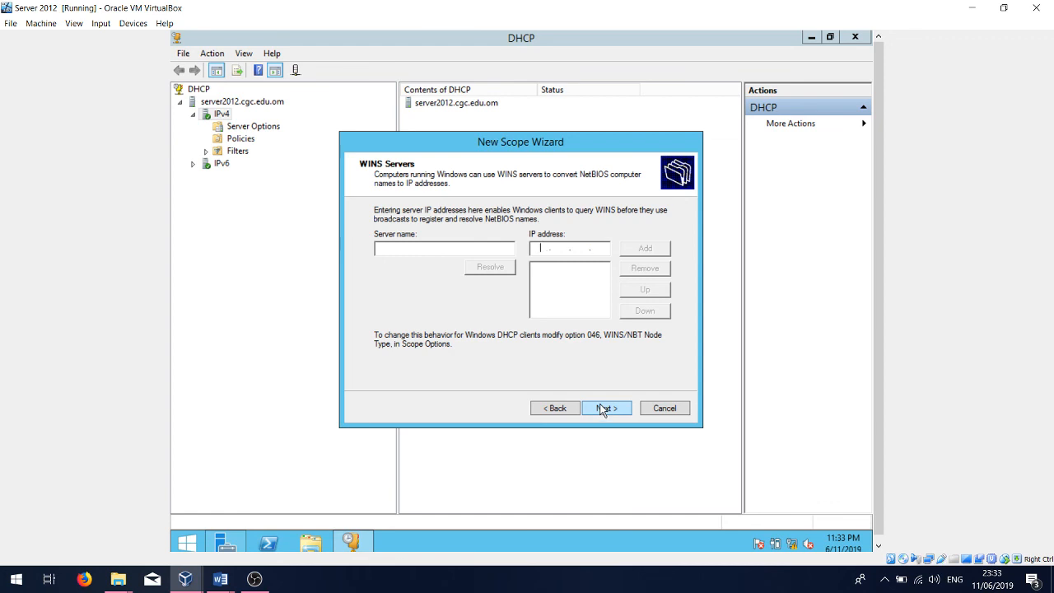
Leave the WINS servers empty, choose to activate the scope now, and finish the New Scope Wizard
left_click(601, 407)
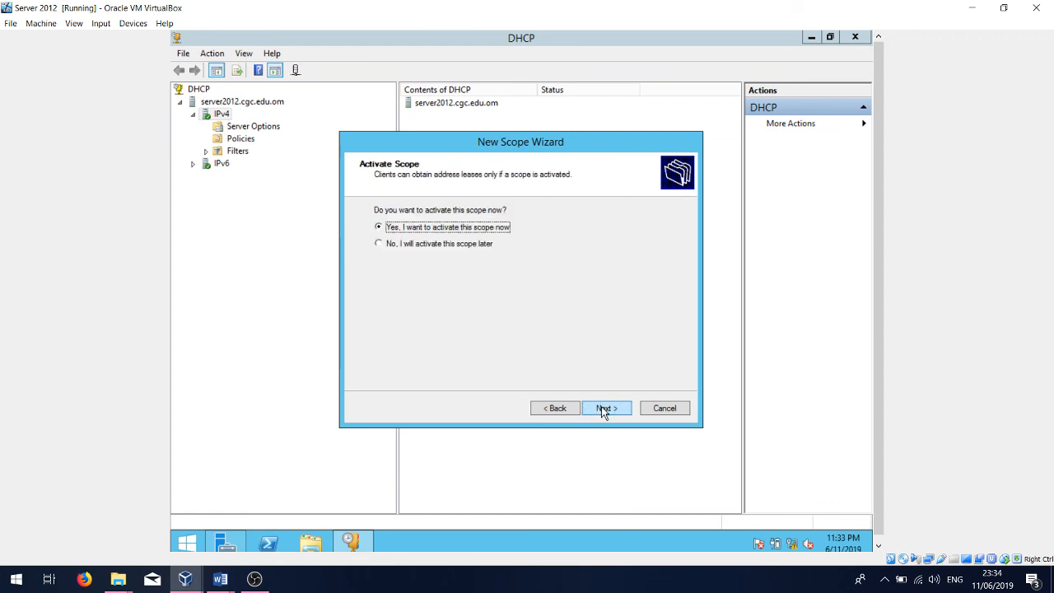
left_click(601, 408)
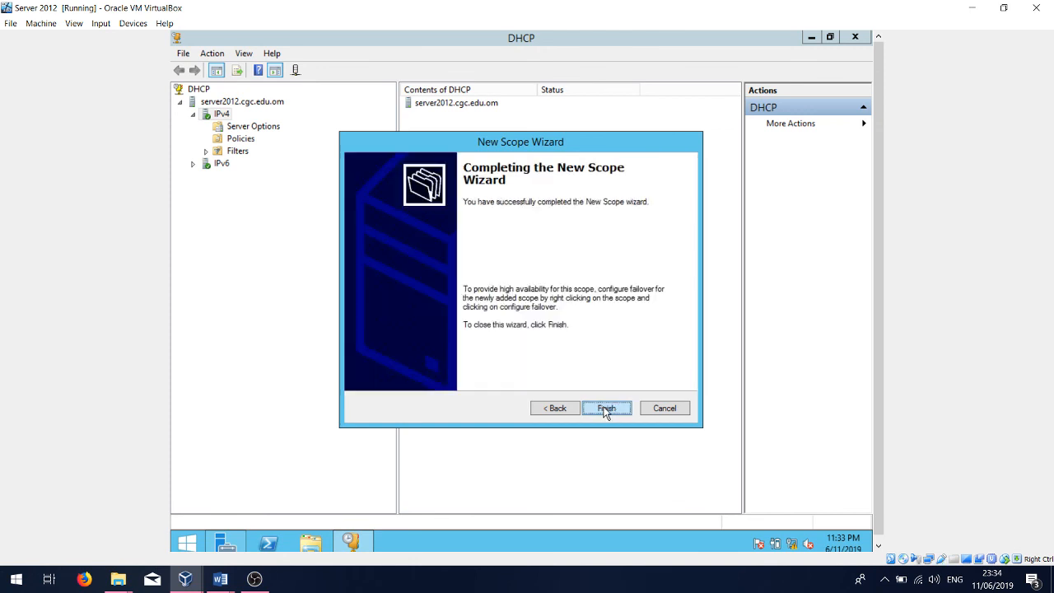
left_click(606, 409)
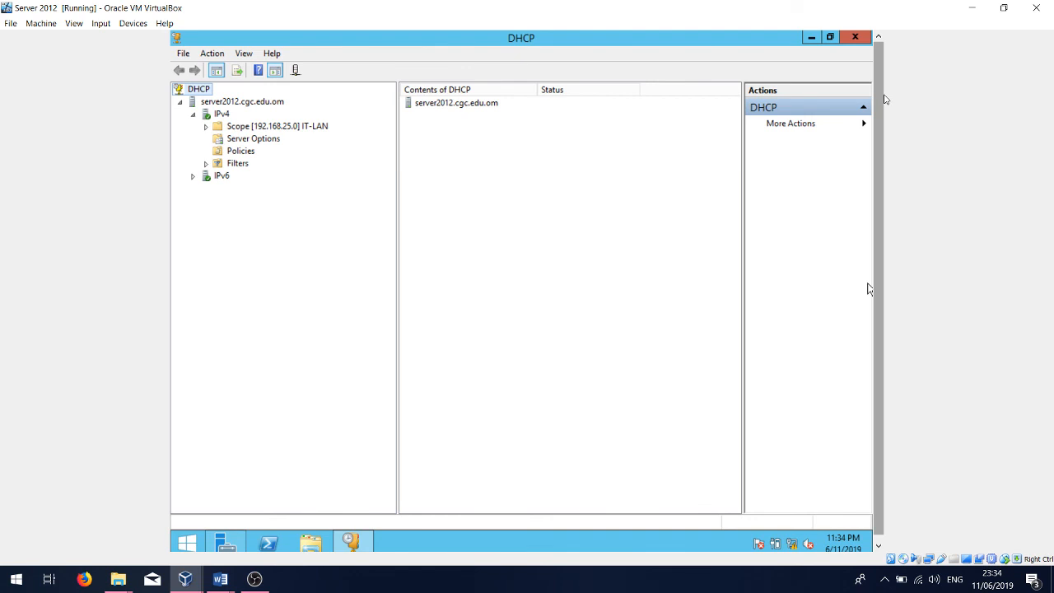
Expand the IT-LAN scope under IPv4 and open its Address Pool to check the distribution and exclusion ranges
left_click(206, 126)
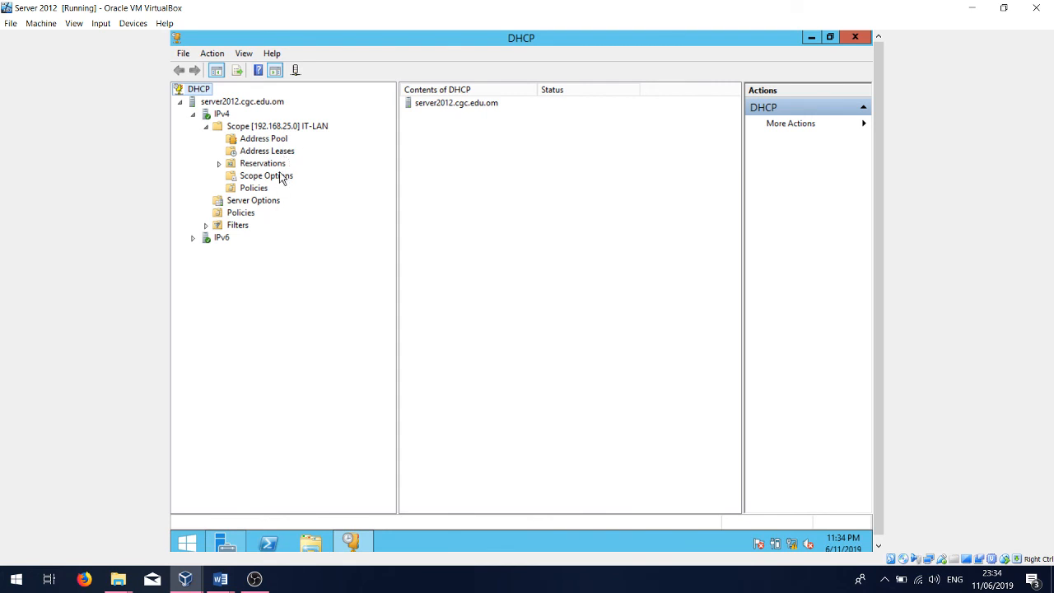
left_click(289, 128)
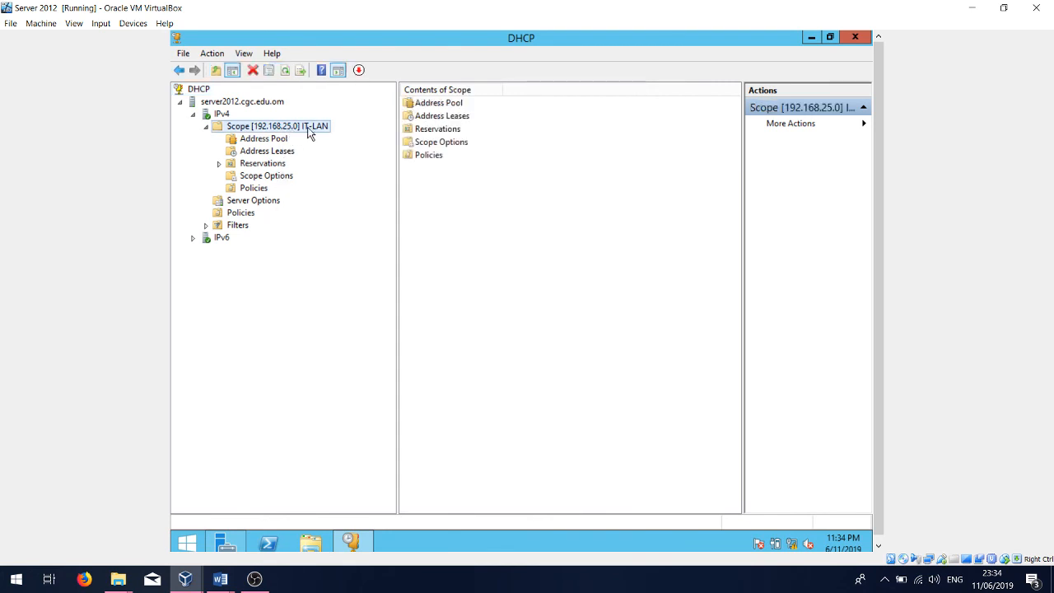
double_click(443, 104)
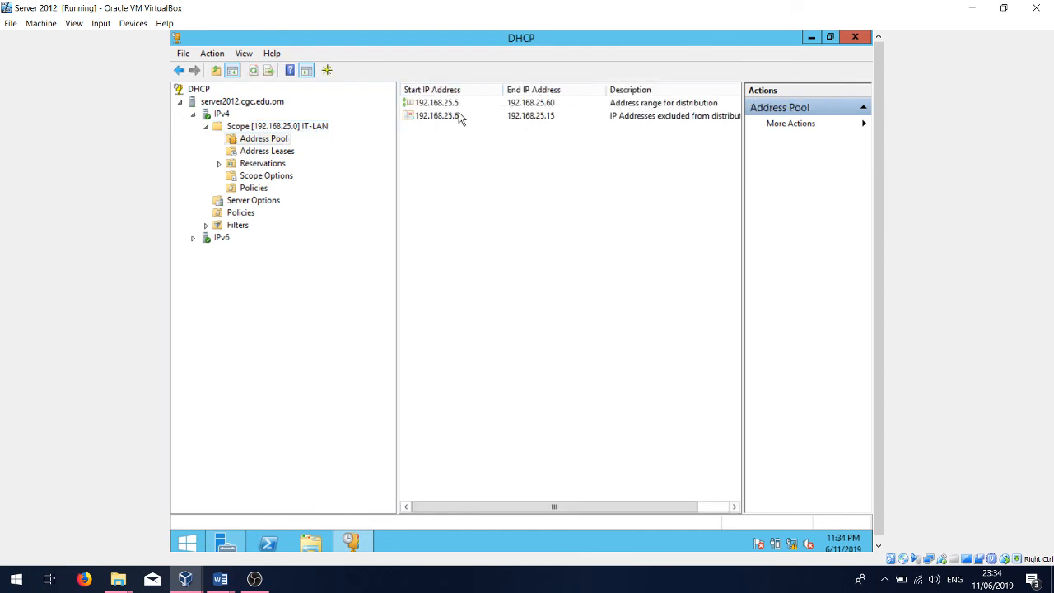